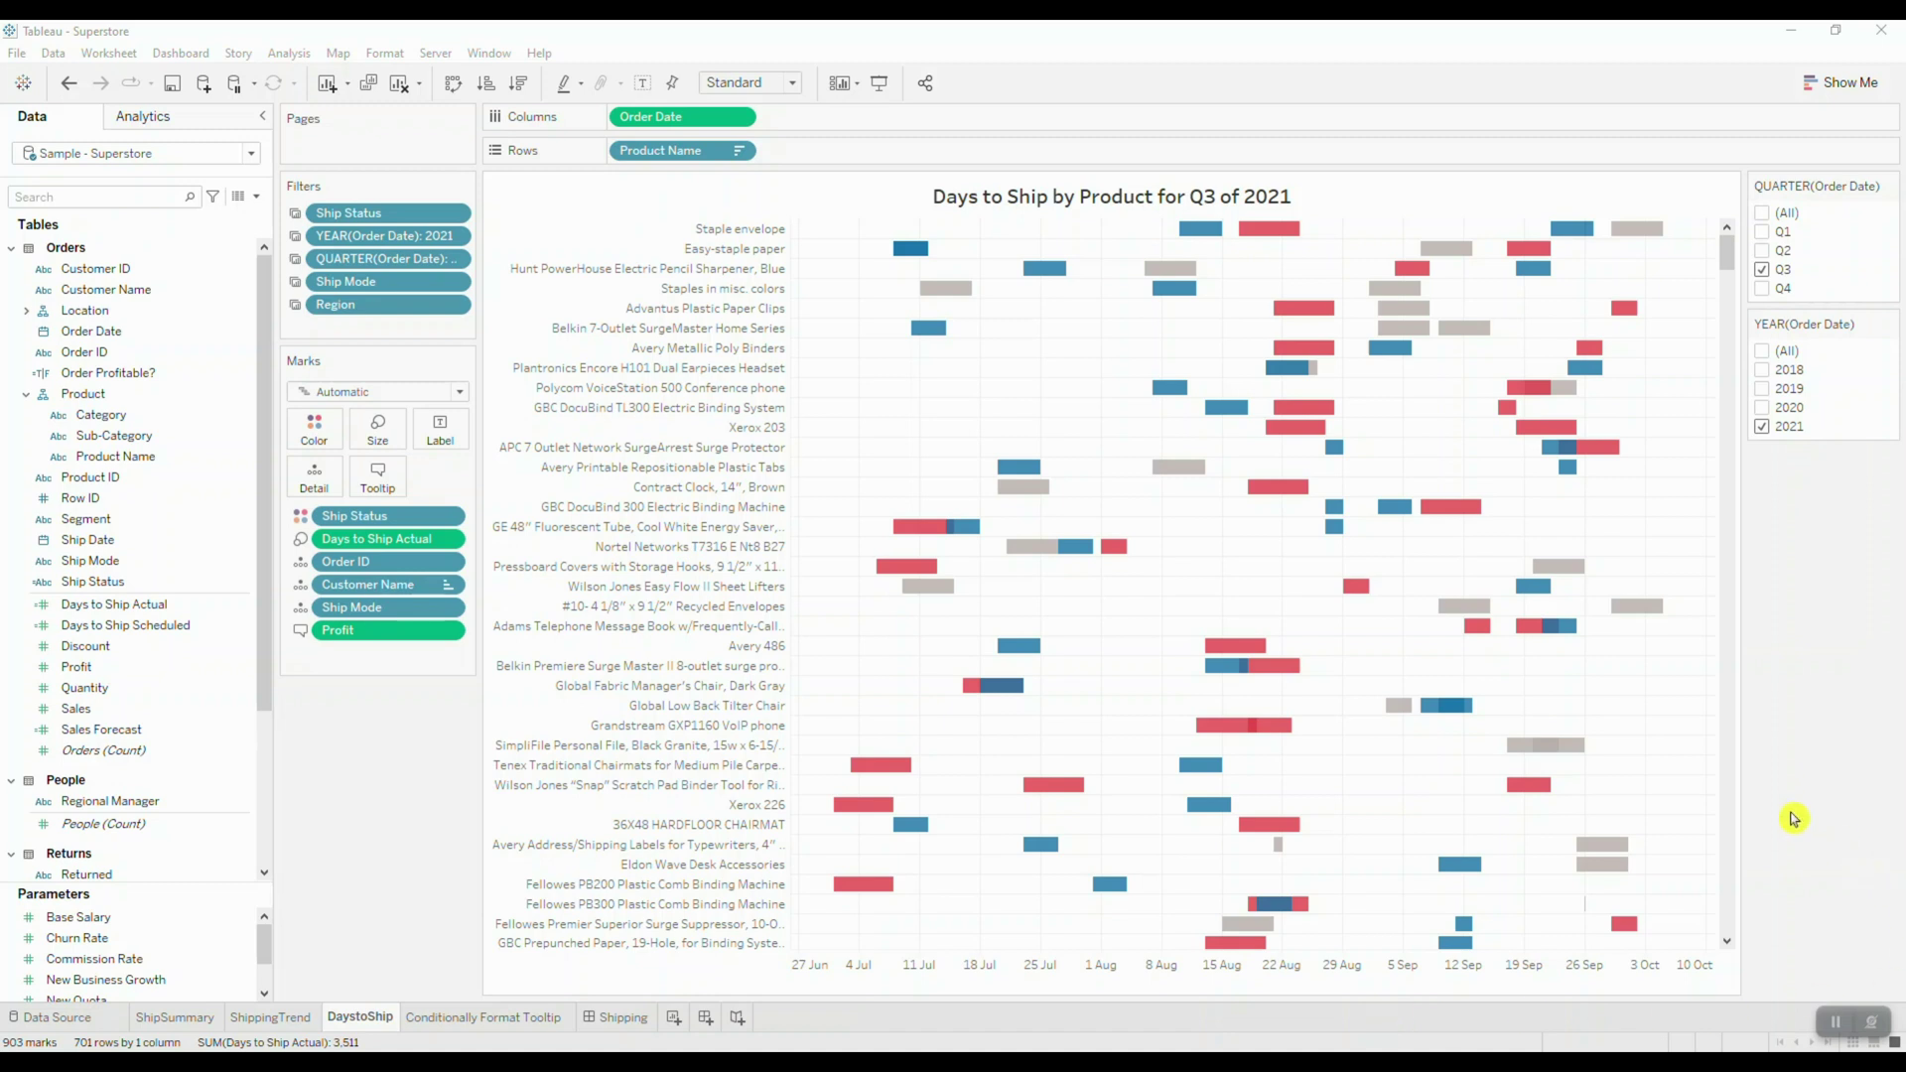
- Check a few Gantt mark tooltips, then open Edit Tooltip from the Marks card
mouse_move(1009, 493)
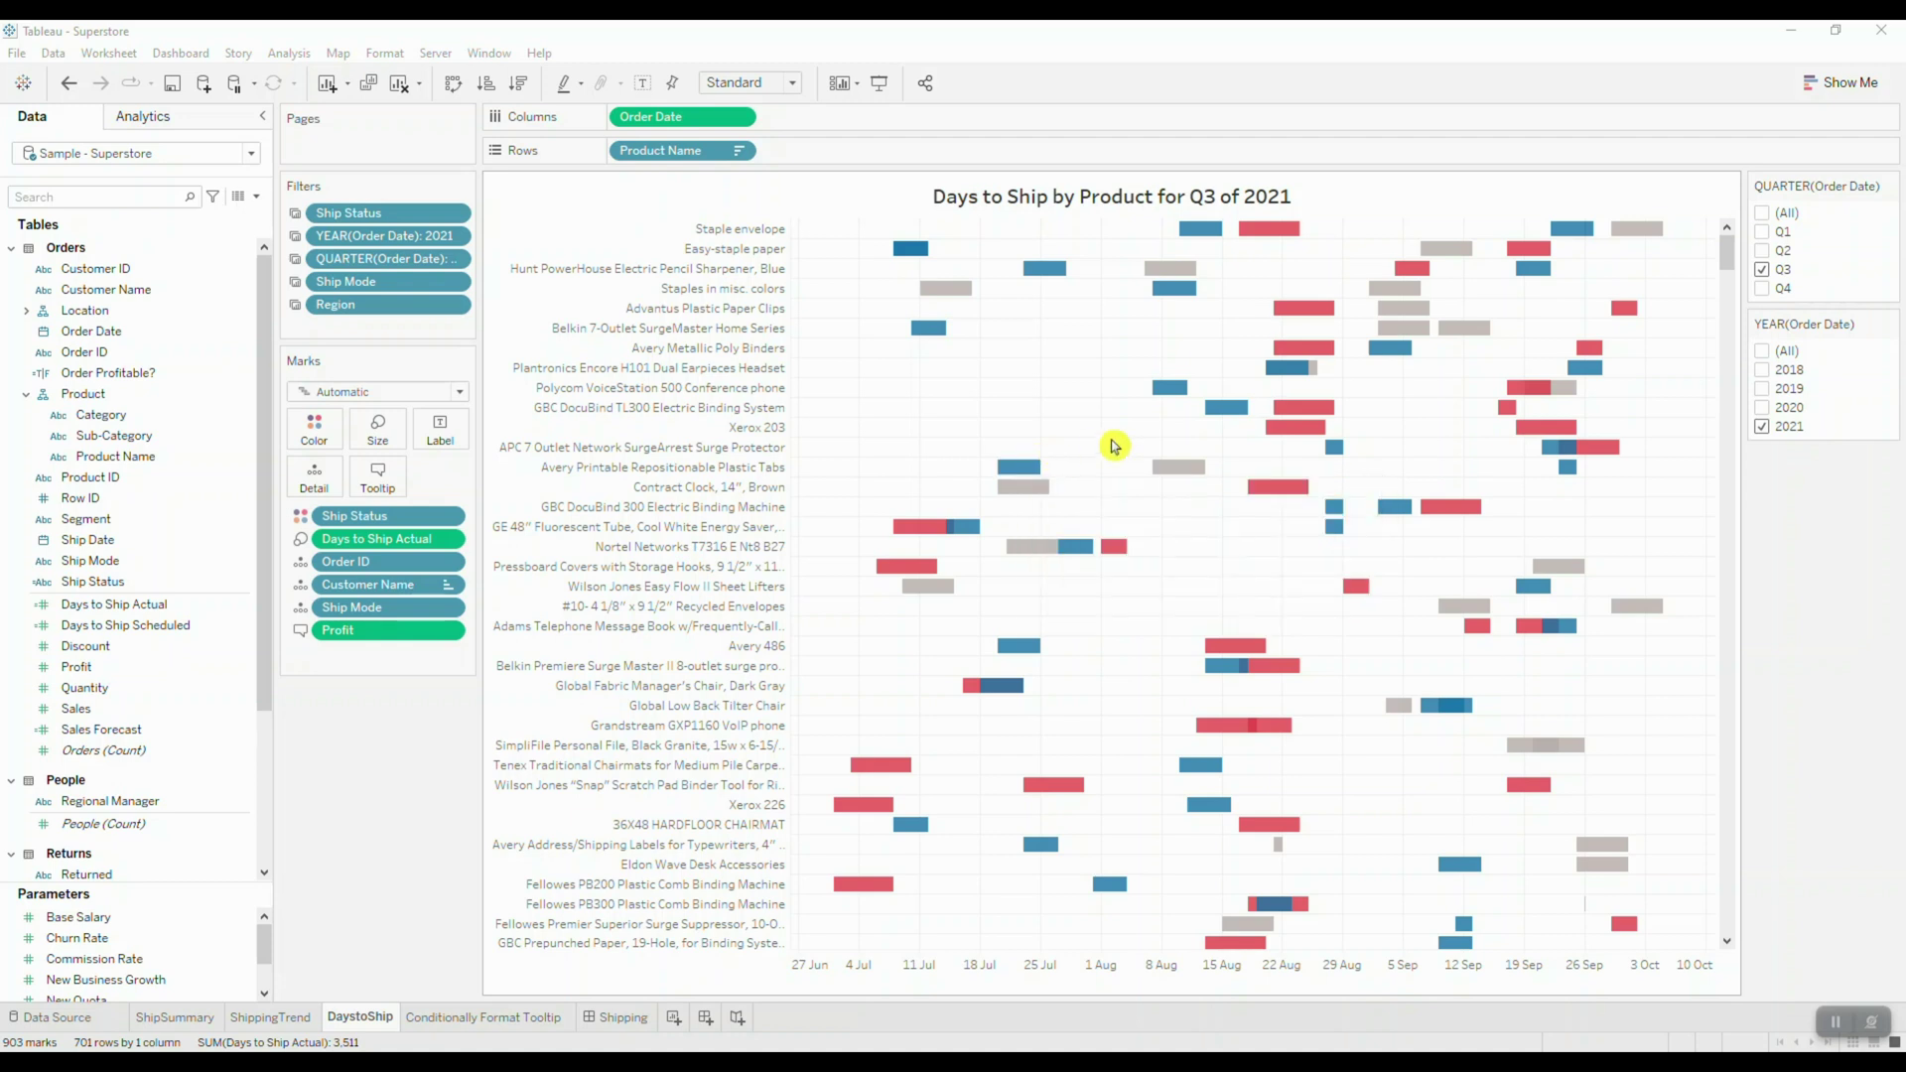
mouse_move(1165, 396)
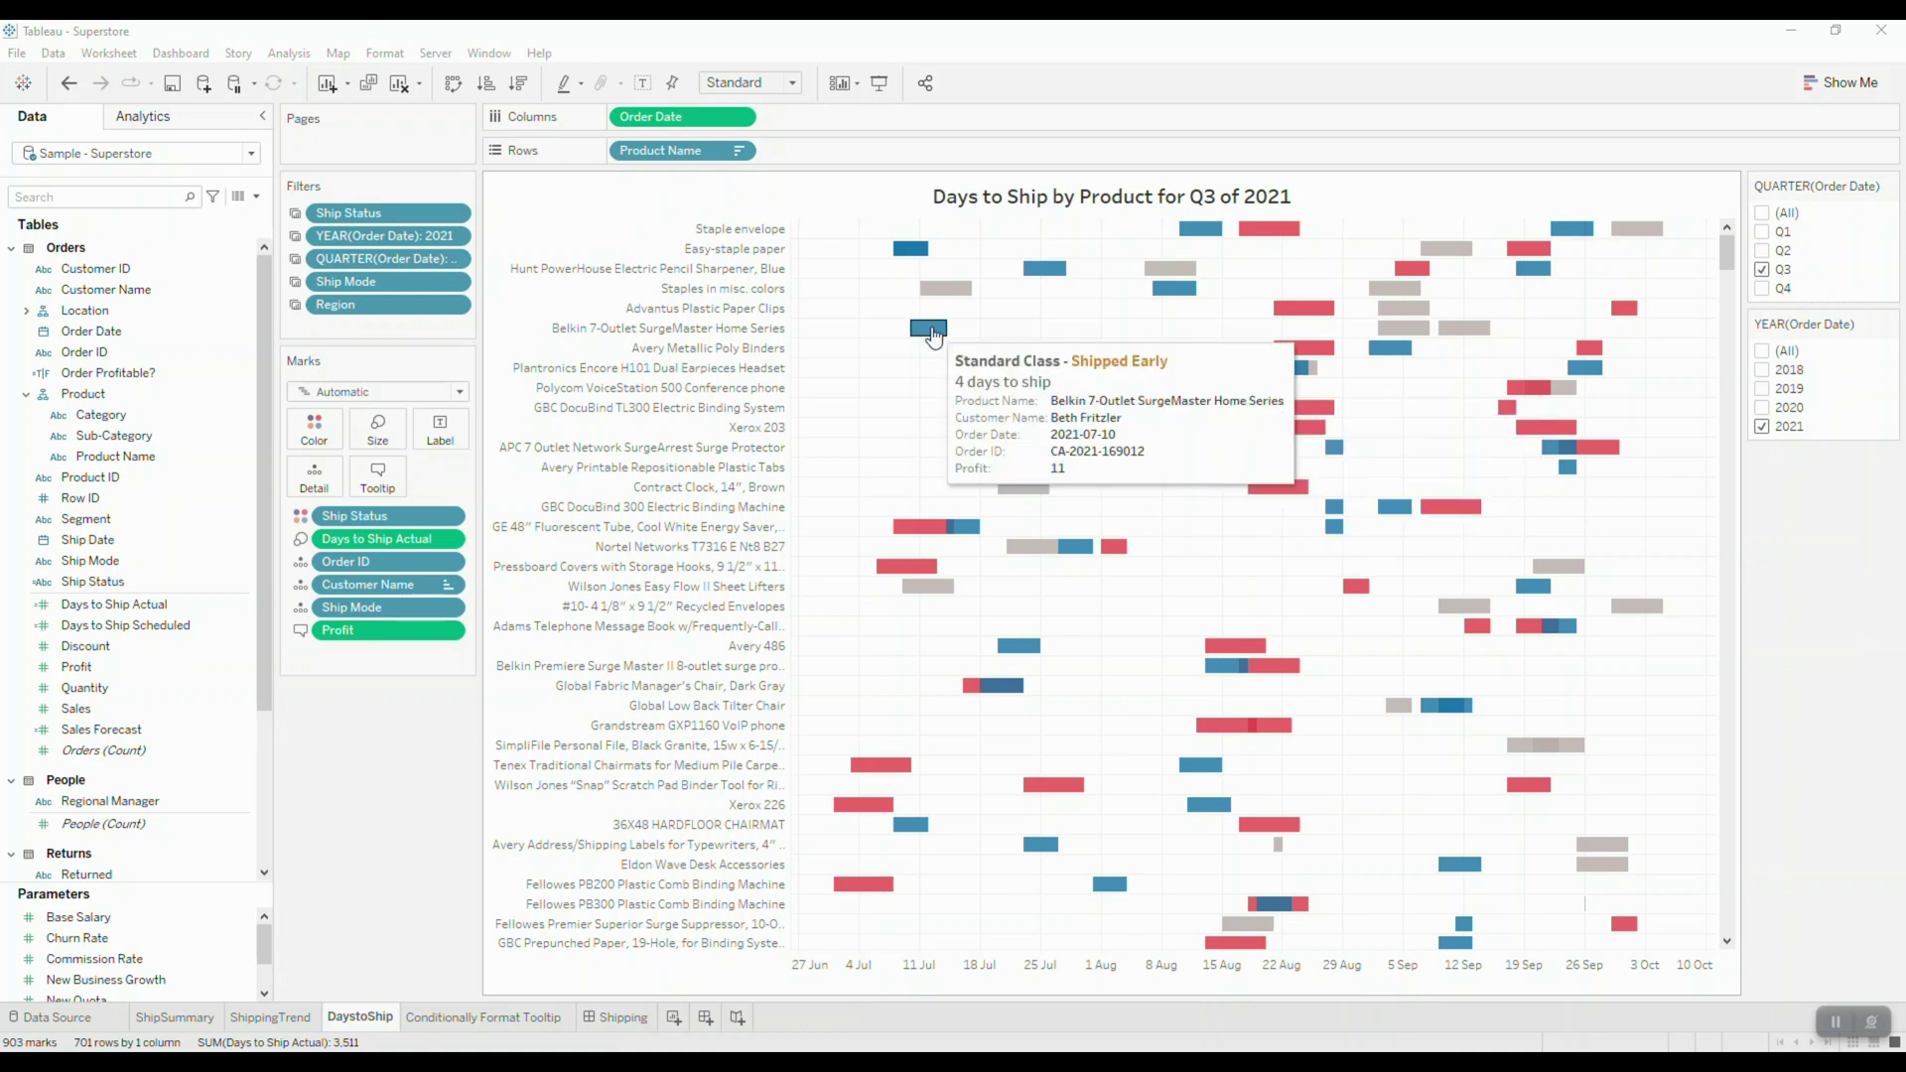
left_click(377, 481)
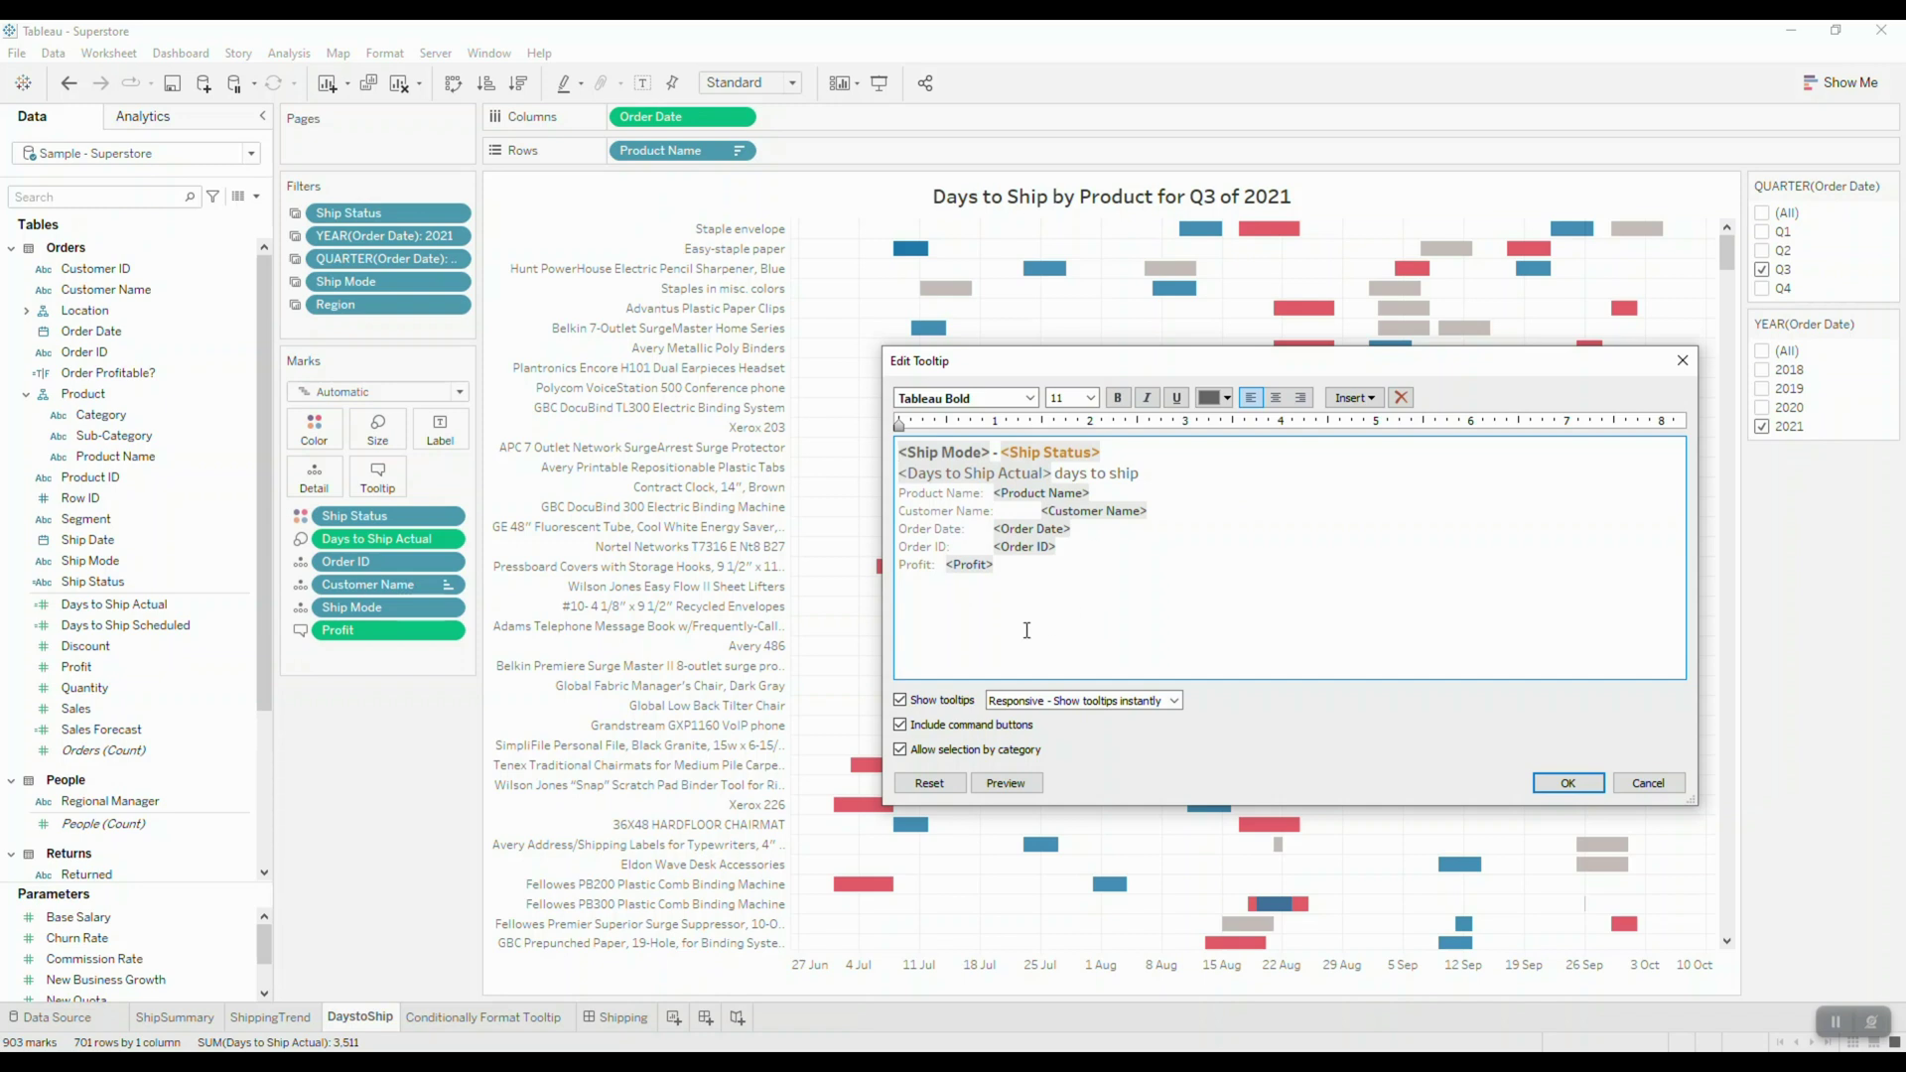
left_click_drag(1092, 361, 829, 359)
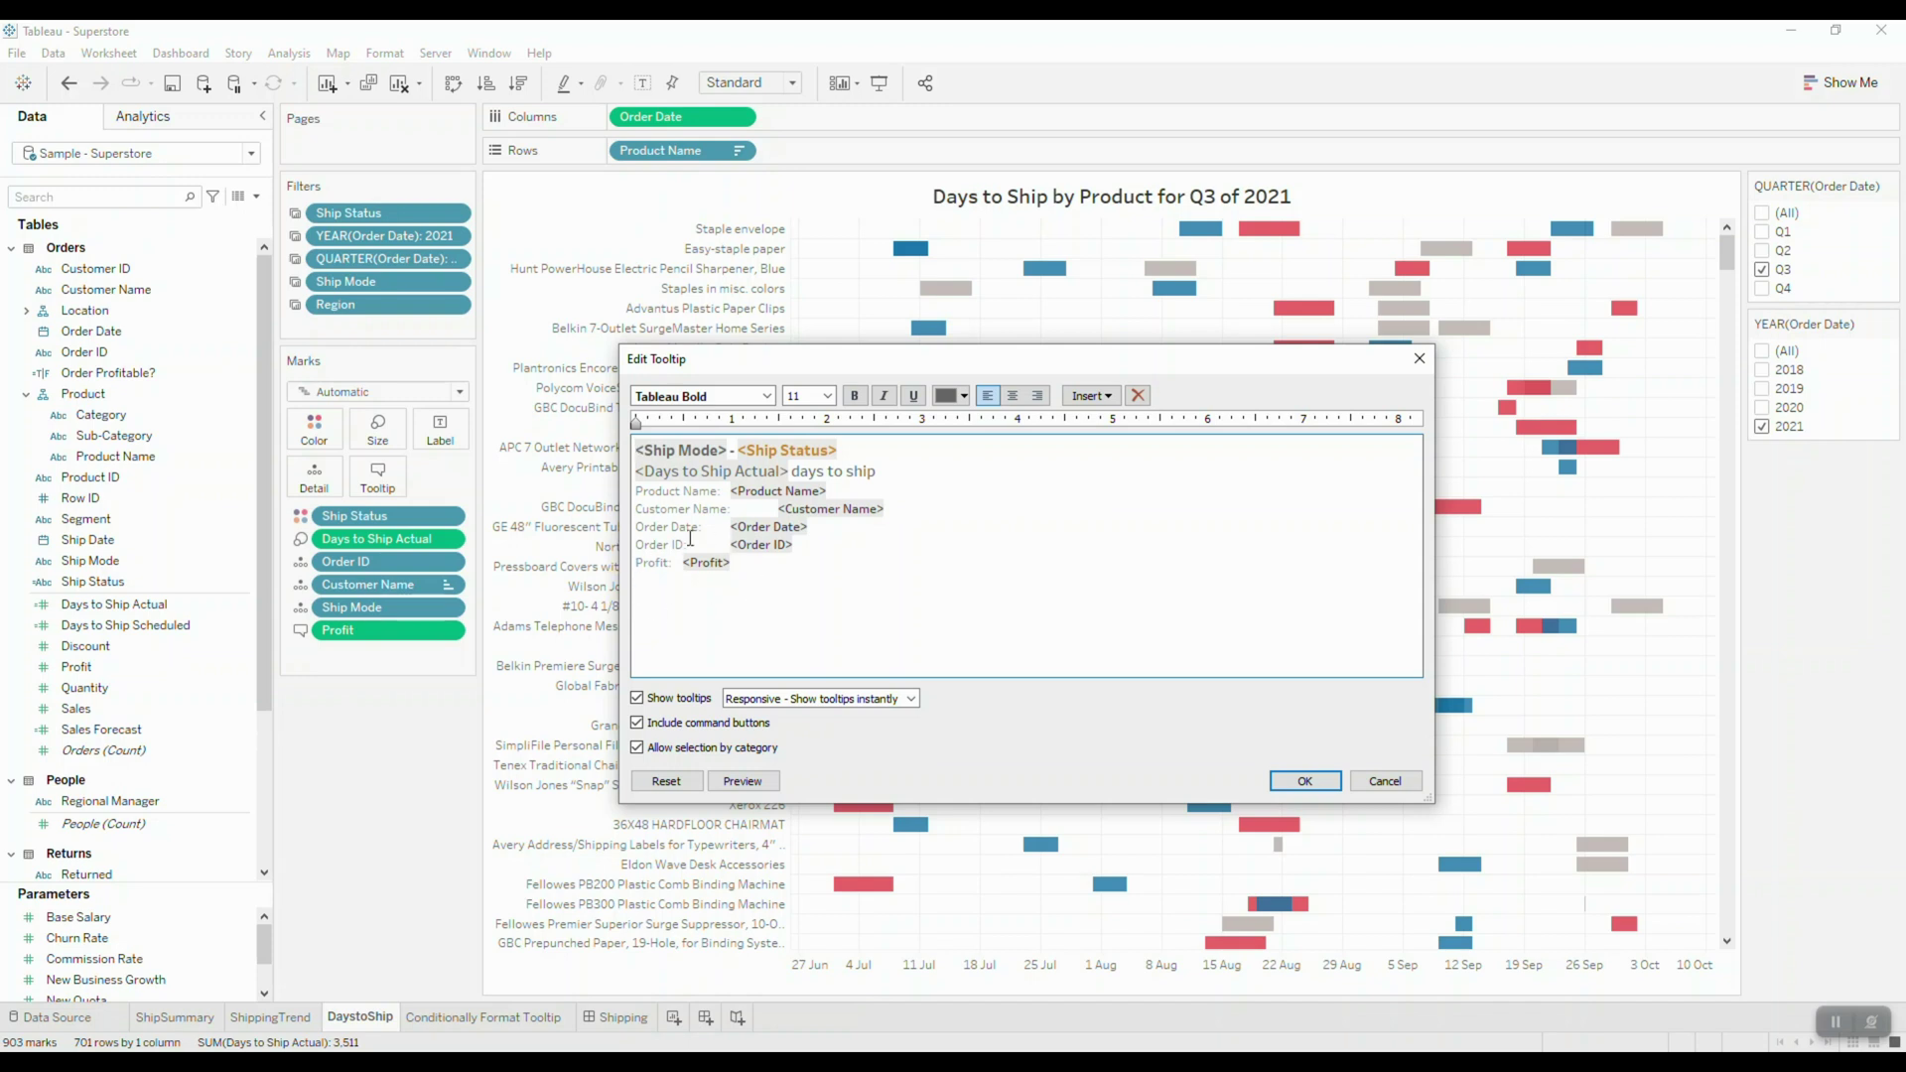
left_click_drag(751, 562, 612, 568)
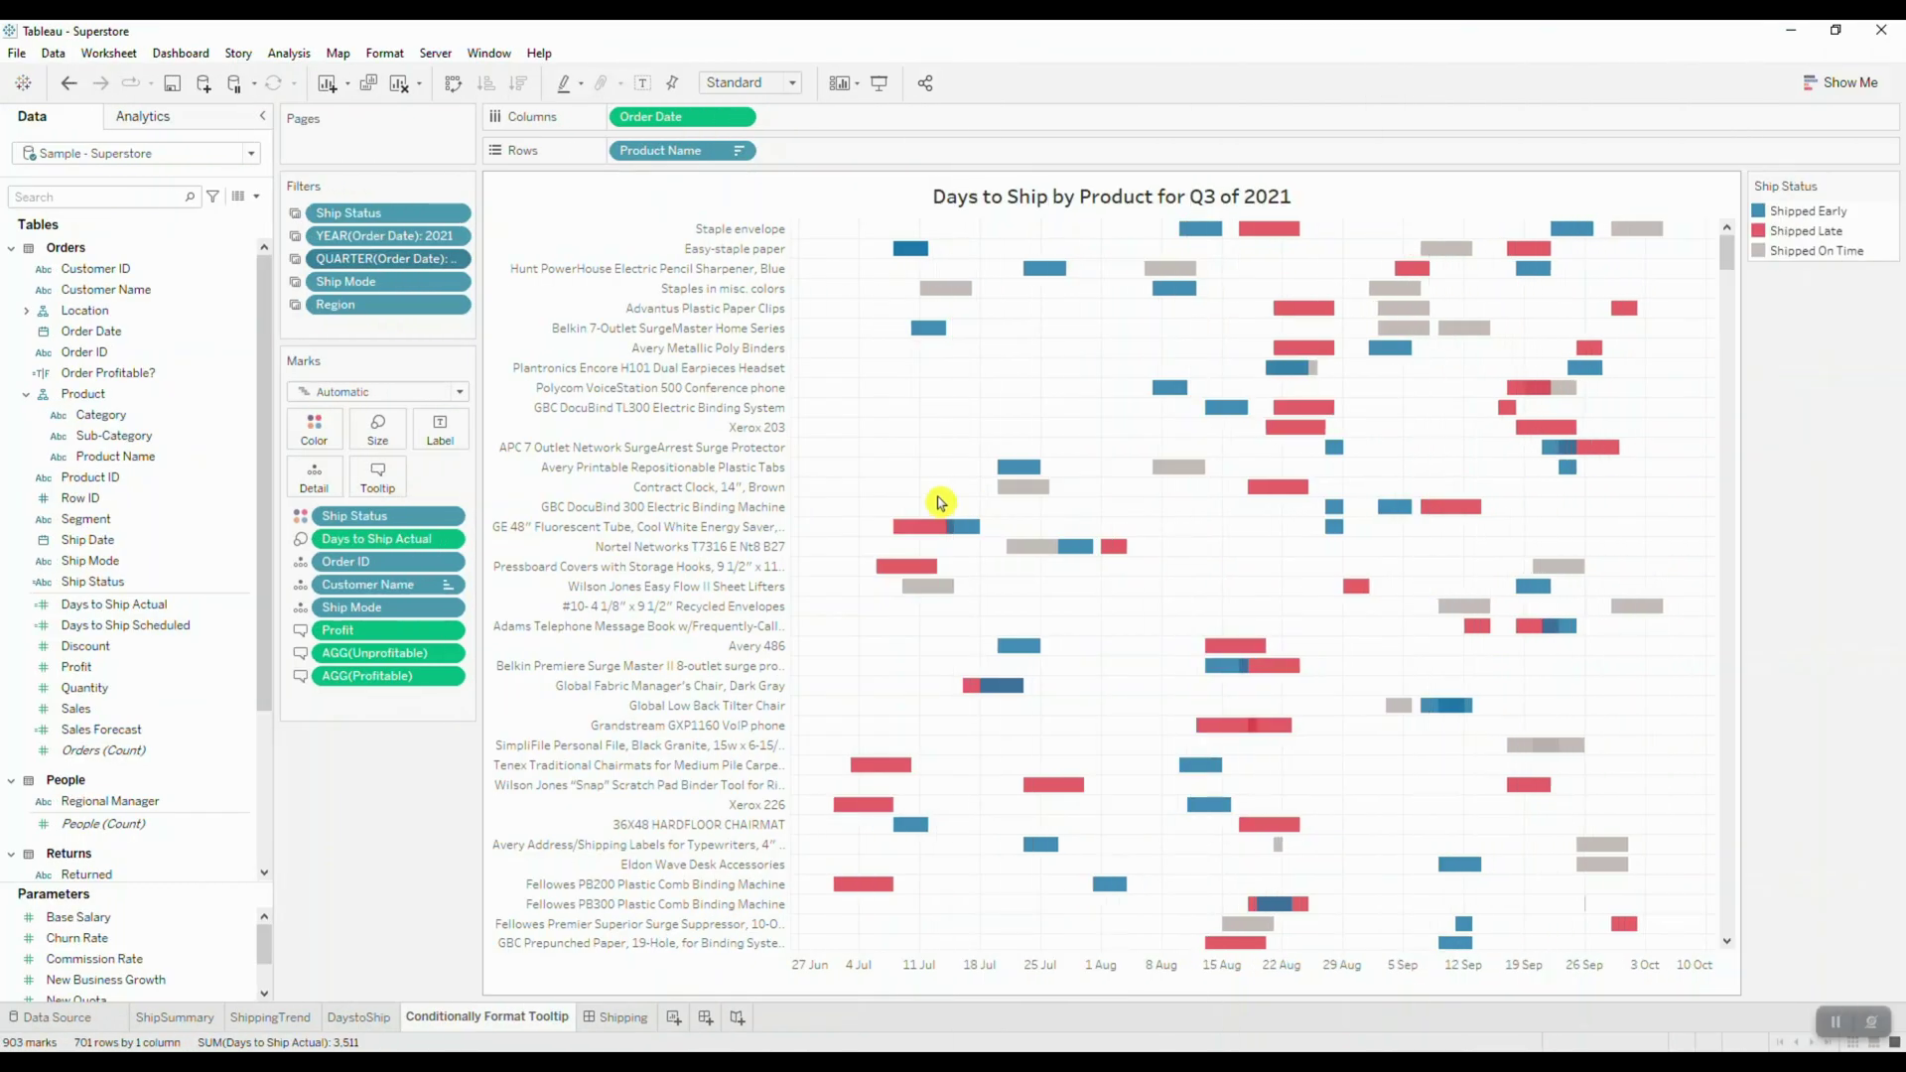
- Preview the Conditionally Format Tooltip sheet, then start a new calculated field on DaystoShip
mouse_move(1014, 496)
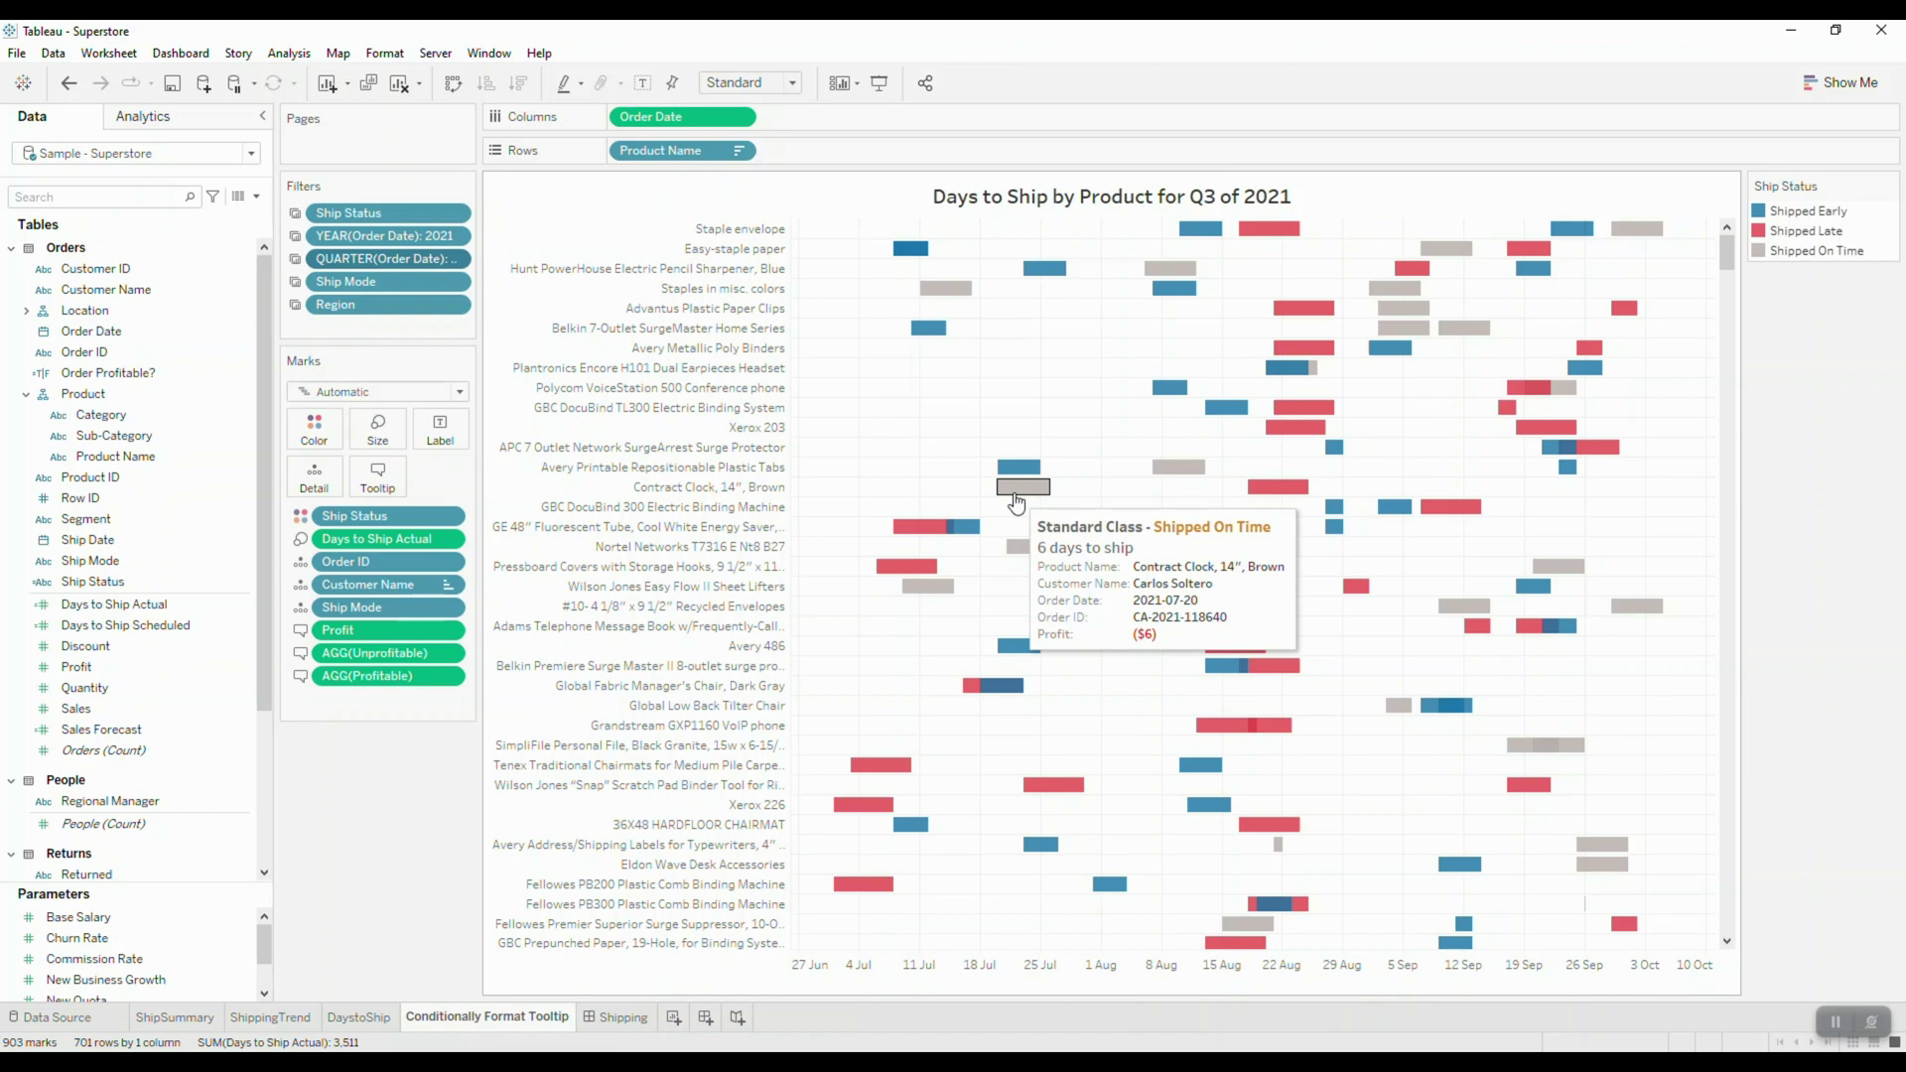
mouse_move(1403, 711)
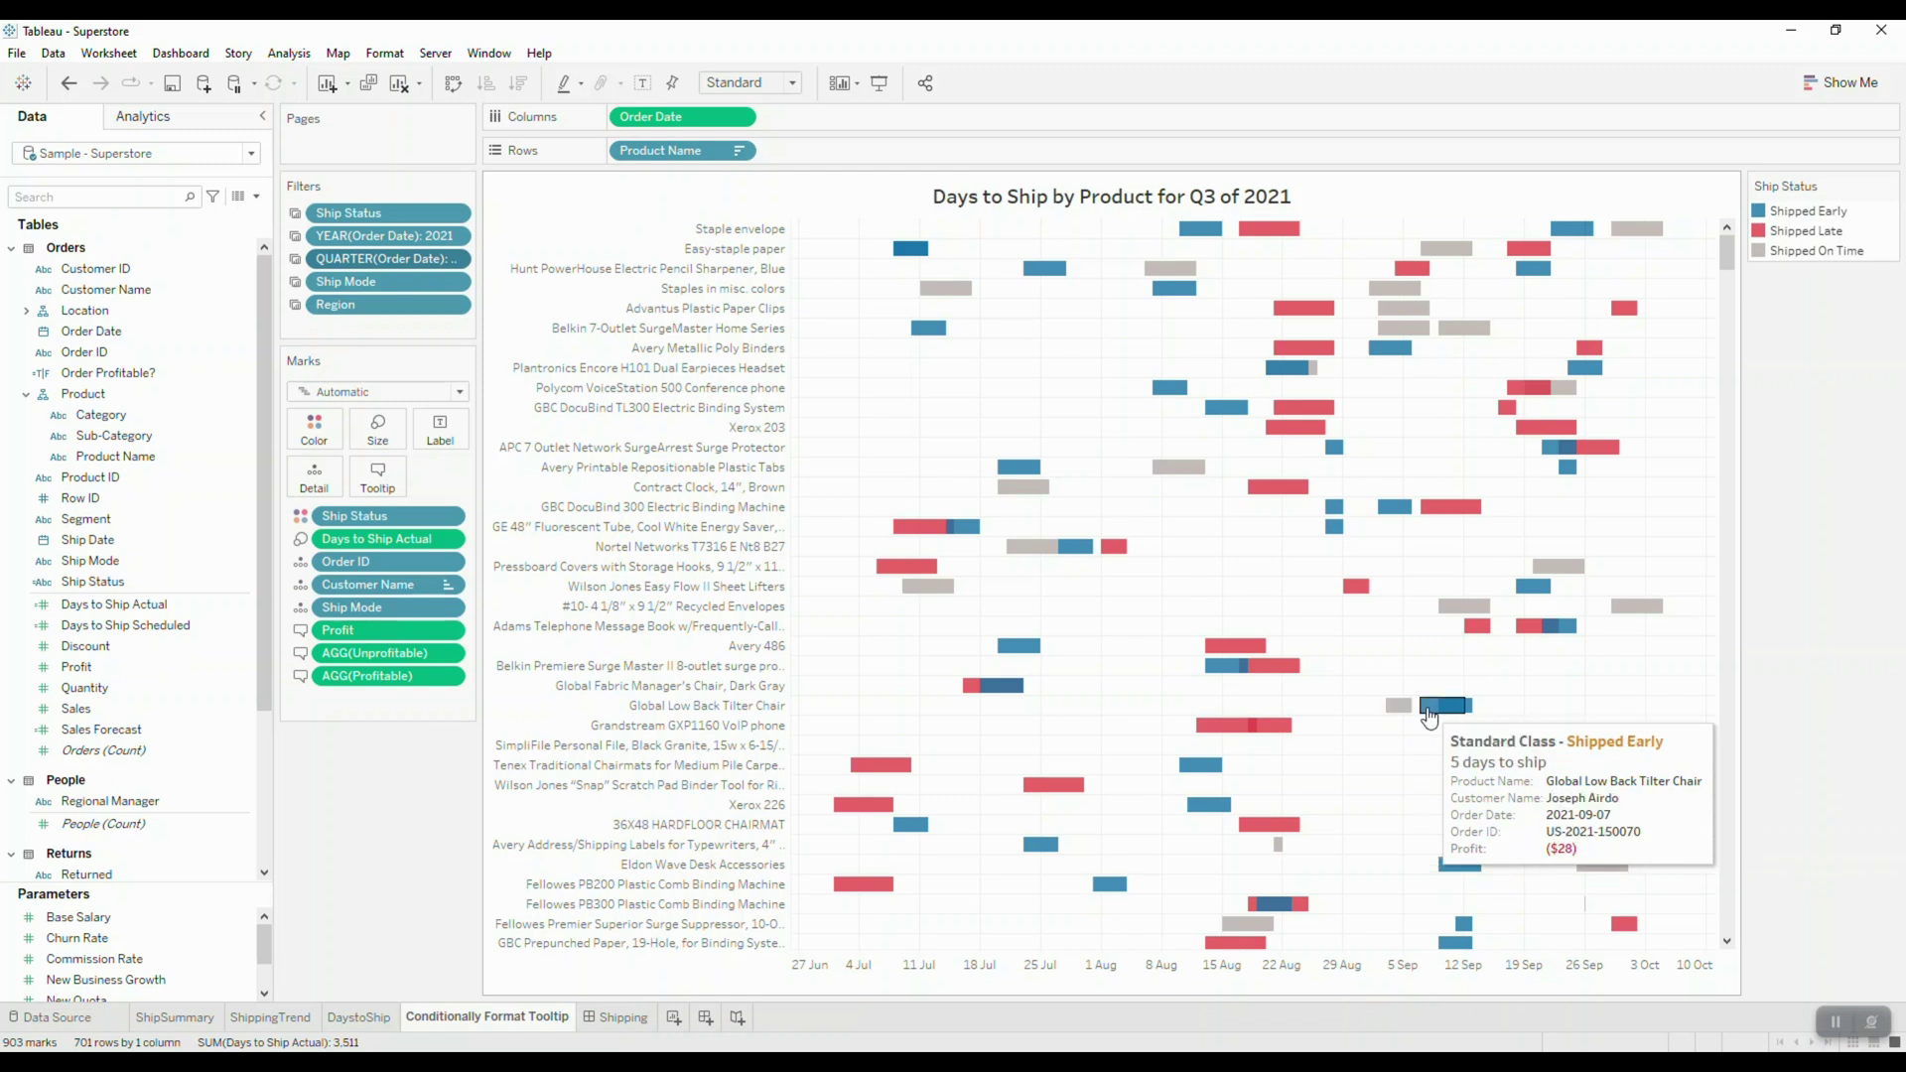
key("ctrl+shift+Tab")
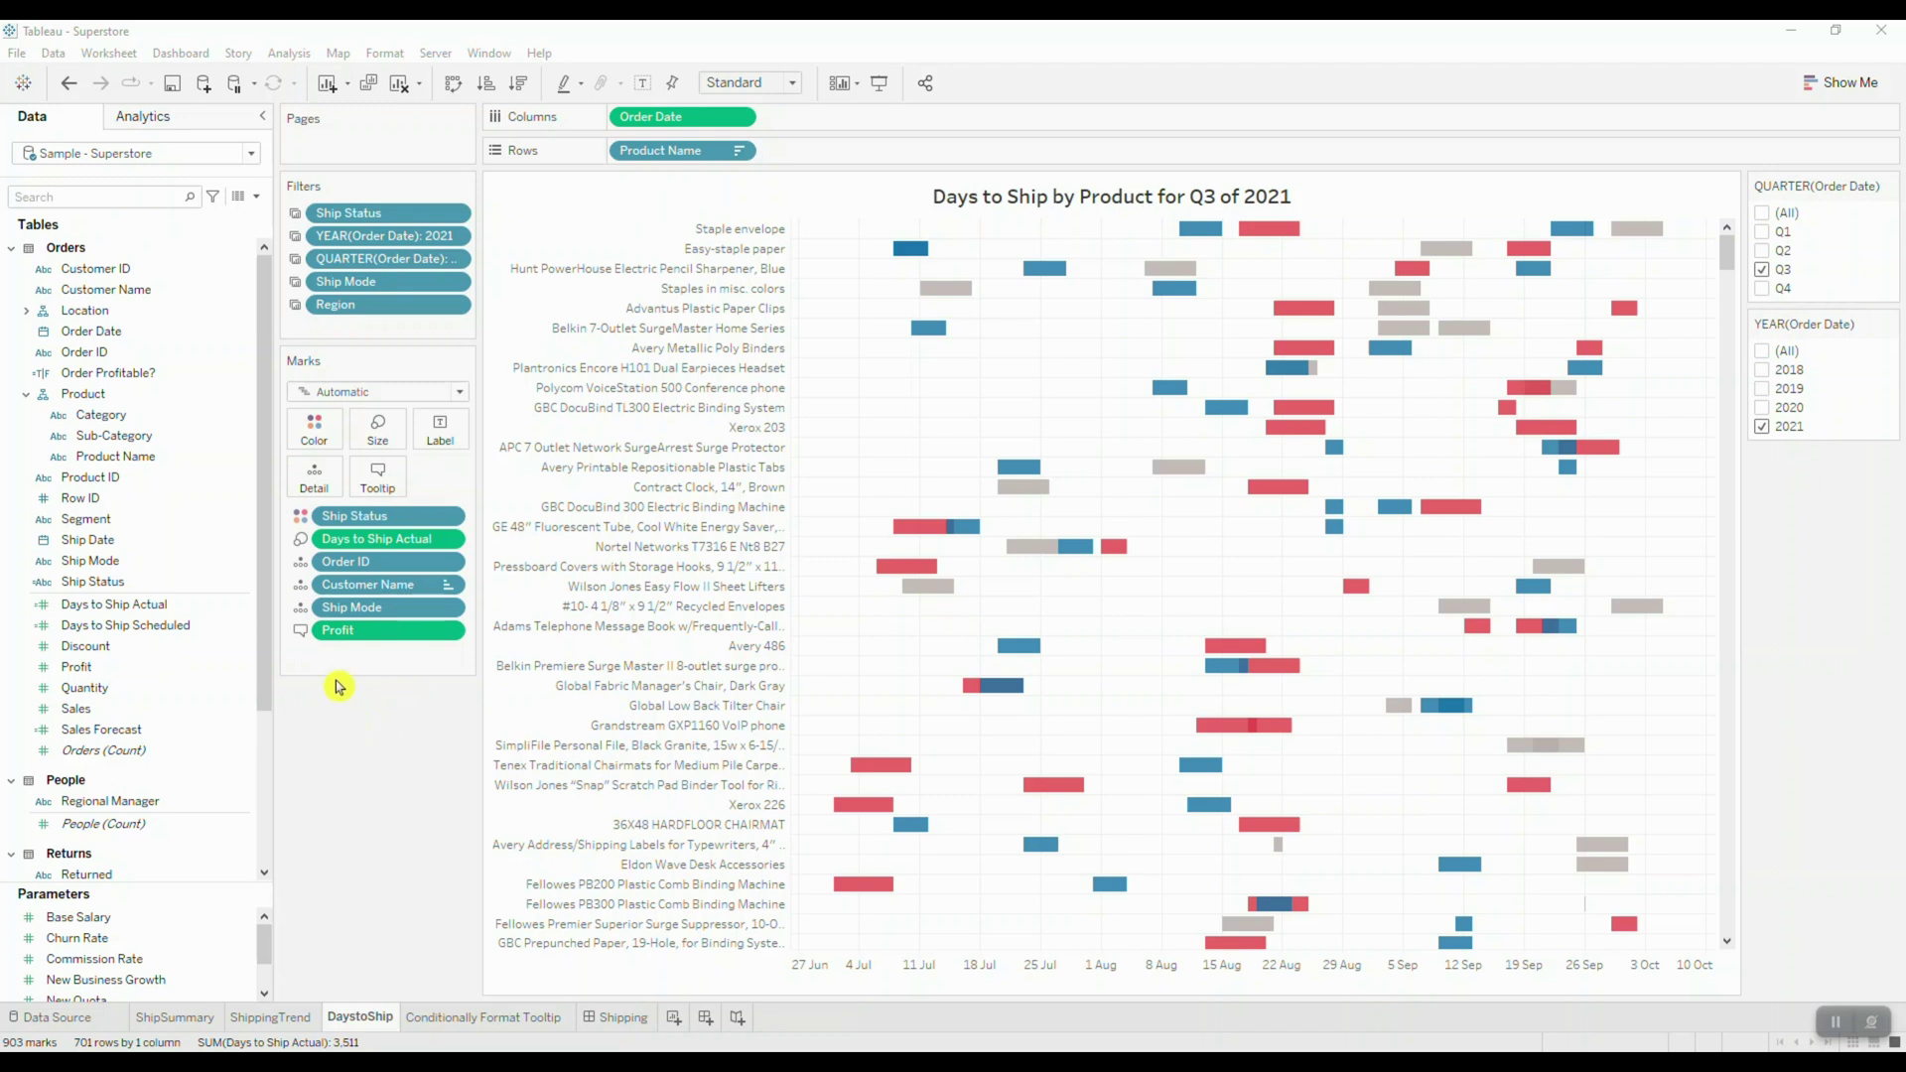
left_click(258, 203)
left_click(159, 217)
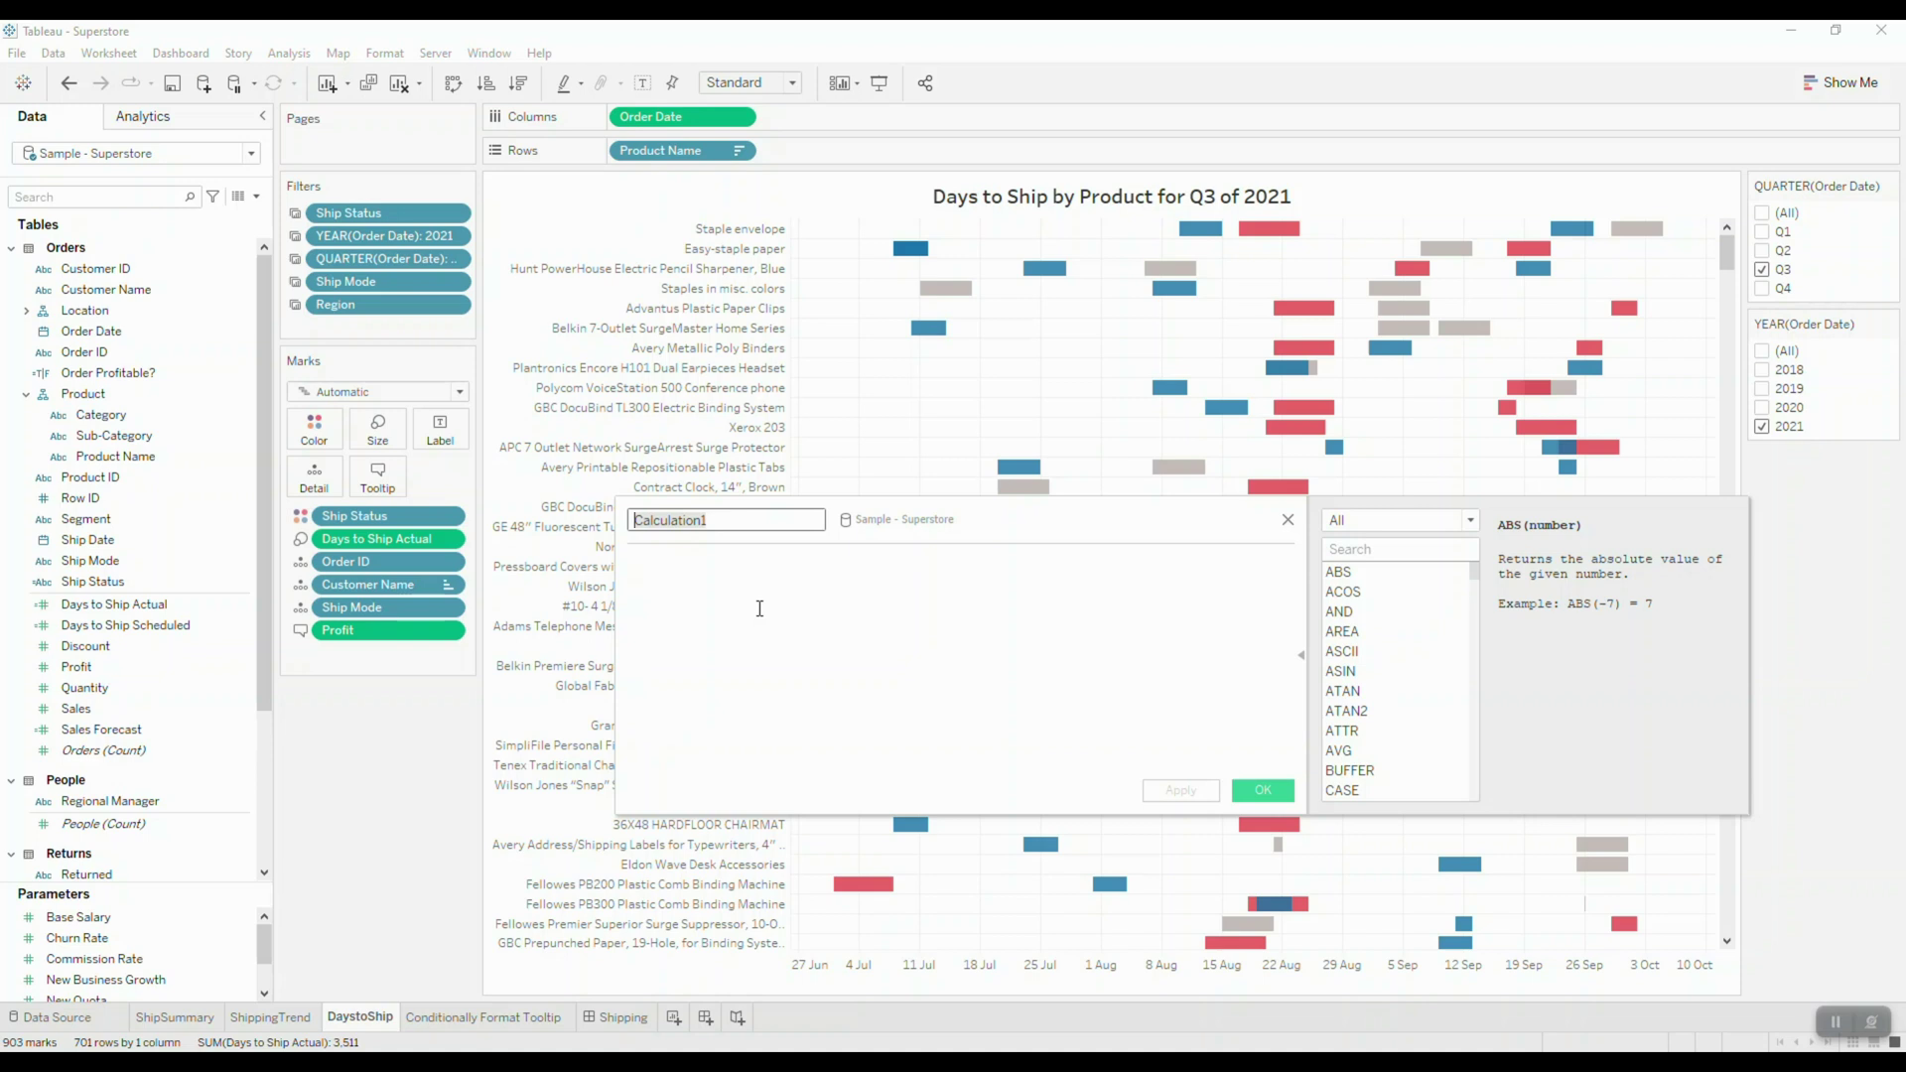
- Create 'positive values for profit' as IF SUM([Profit]) > 0 THEN SUM([Profit]) END
left_click(740, 524)
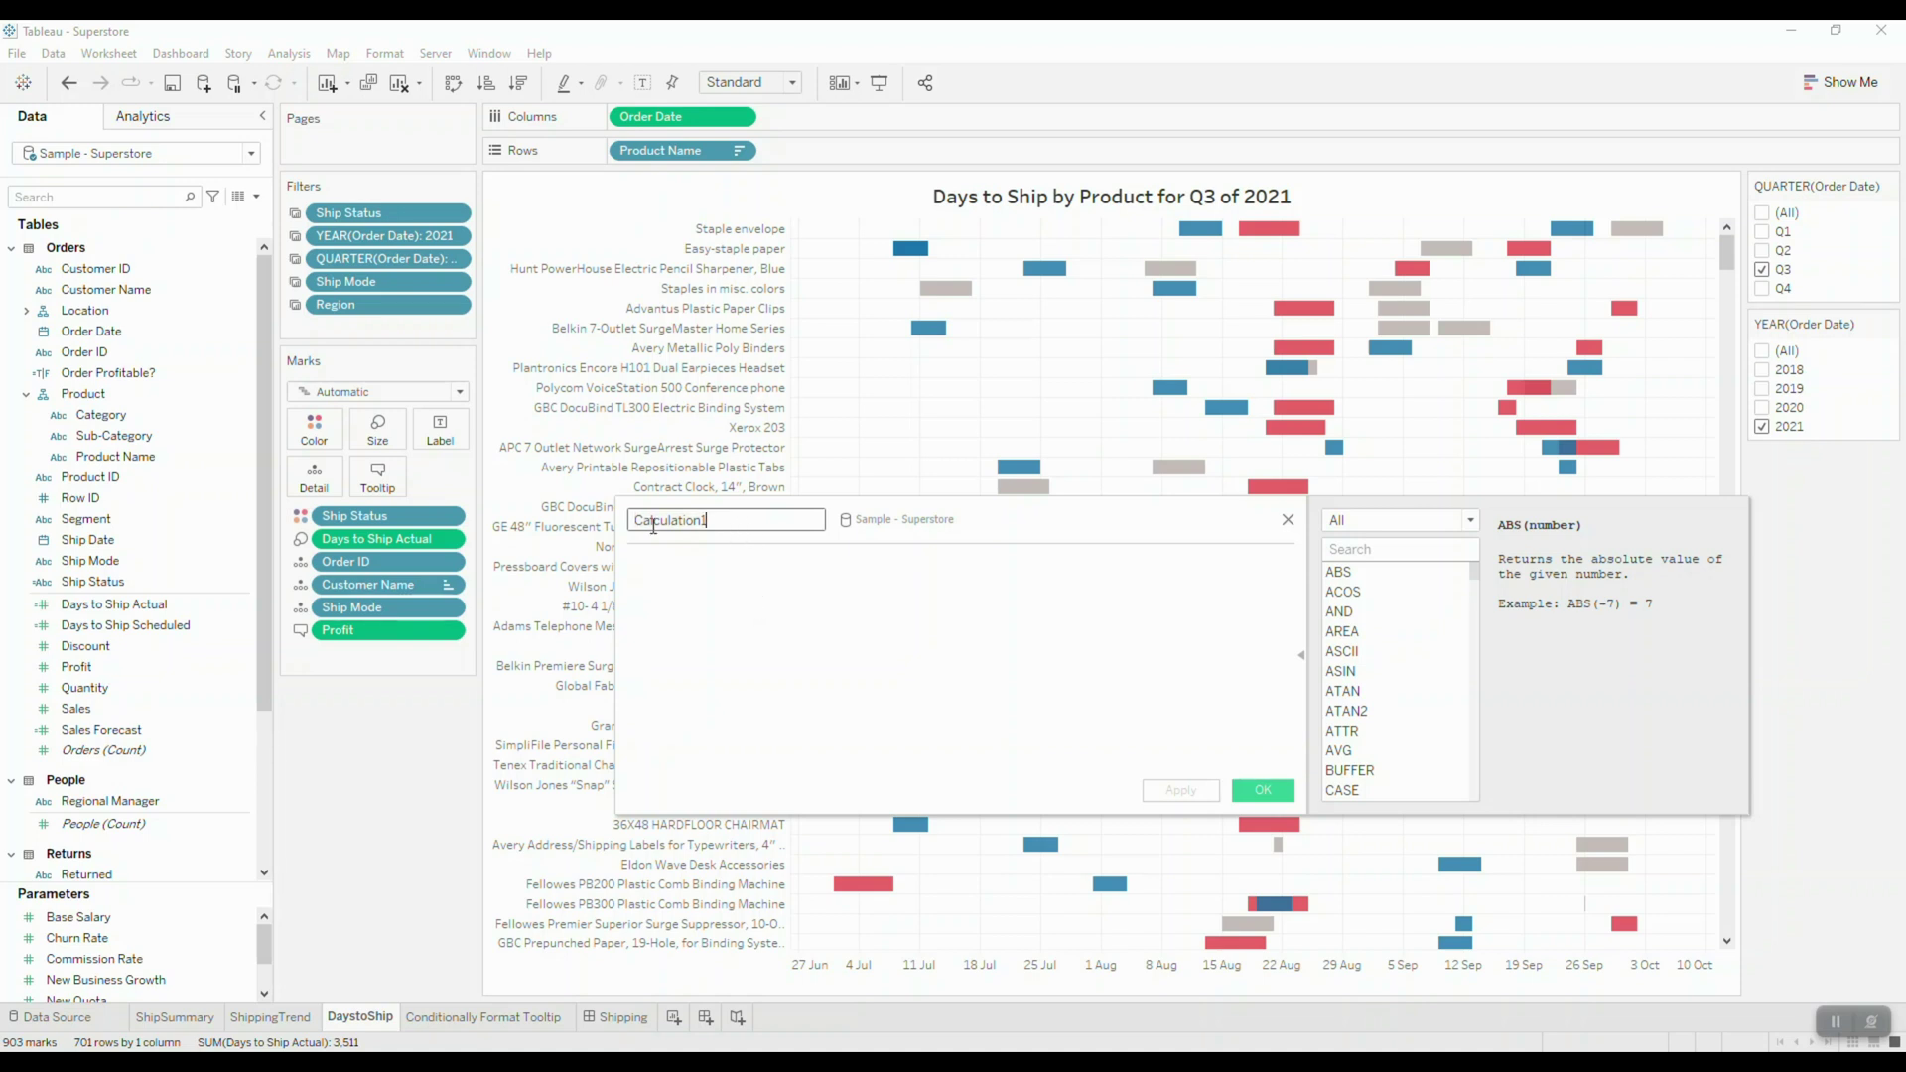
type("positive values for profit")
left_click(794, 596)
type("IFsum")
key("Return")
type("pro")
key("Return")
type("> 0")
key("Return")
type("THEN")
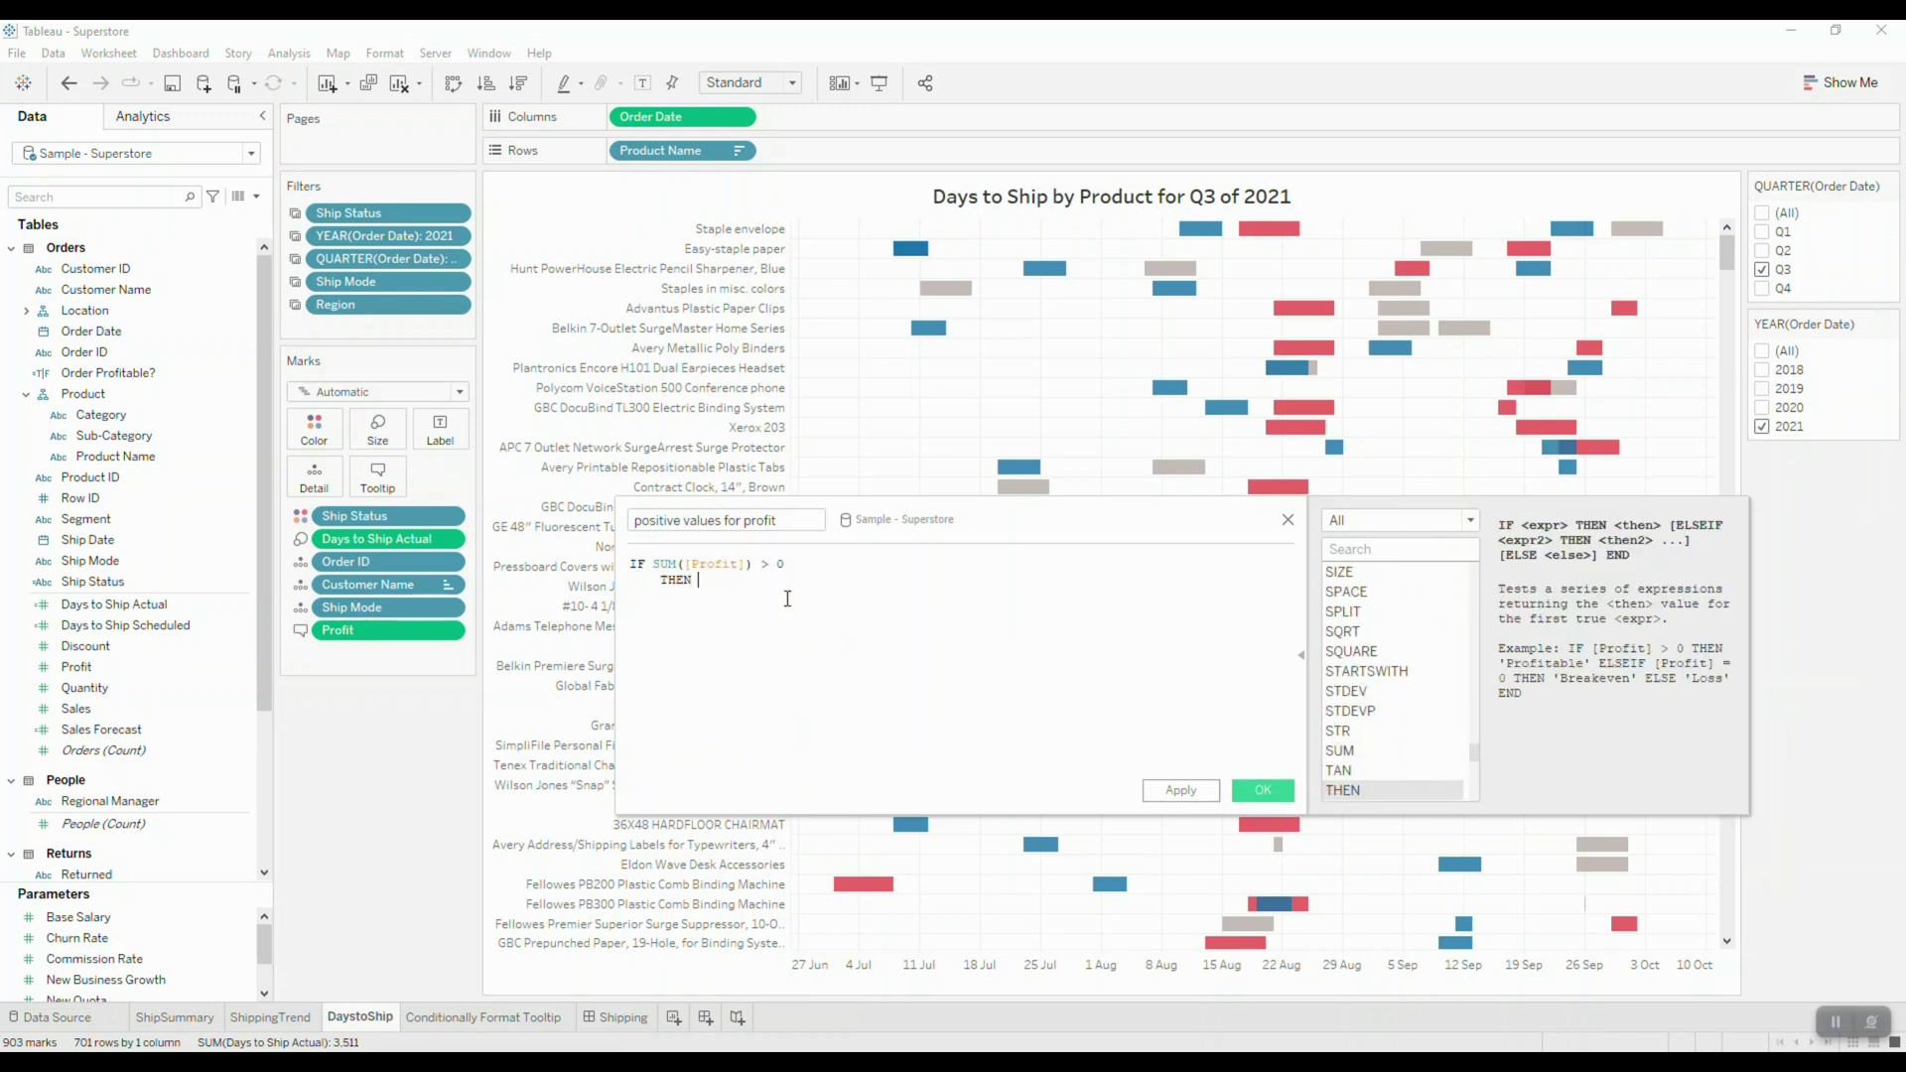
type("sum")
key("Return")
type("pro")
key("Return")
key("End")
key("Return")
type("END")
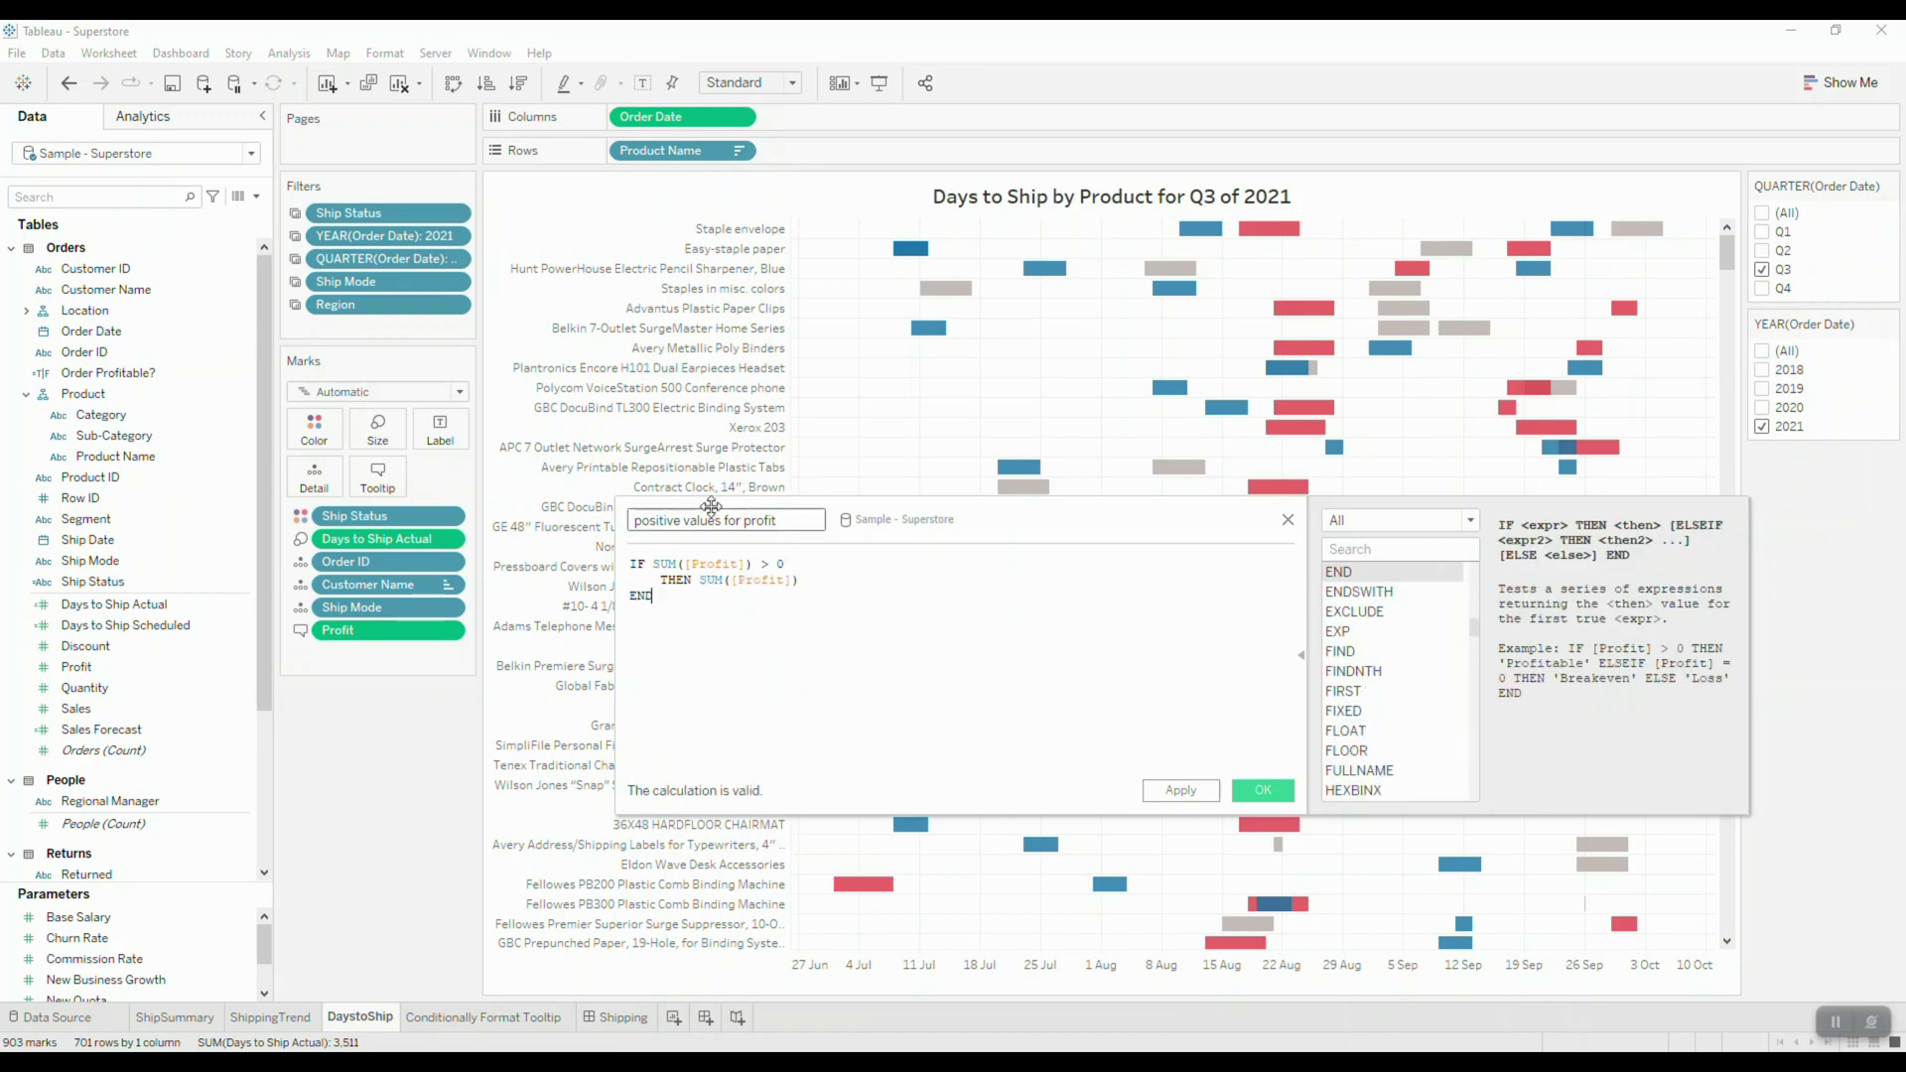
left_click(1265, 791)
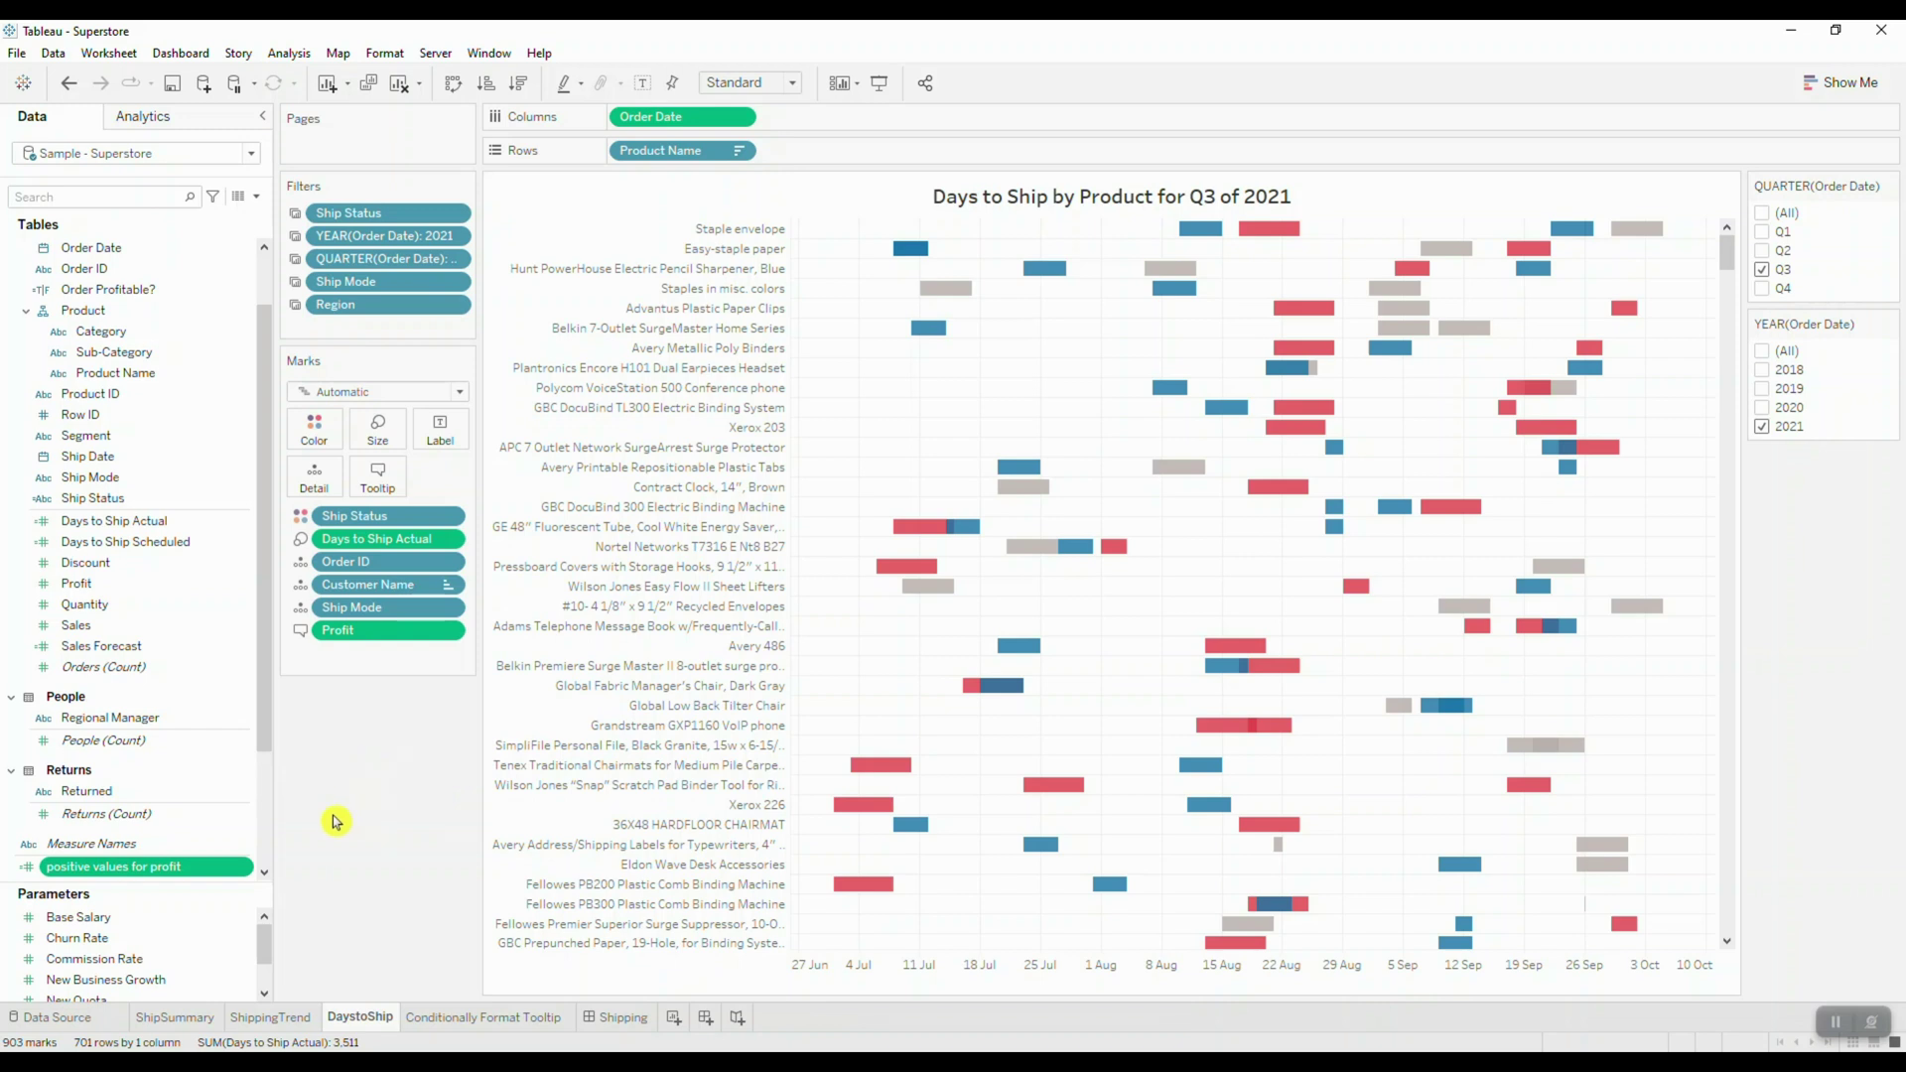
- Duplicate the 'positive values for profit' field and open the copy for editing
right_click(242, 873)
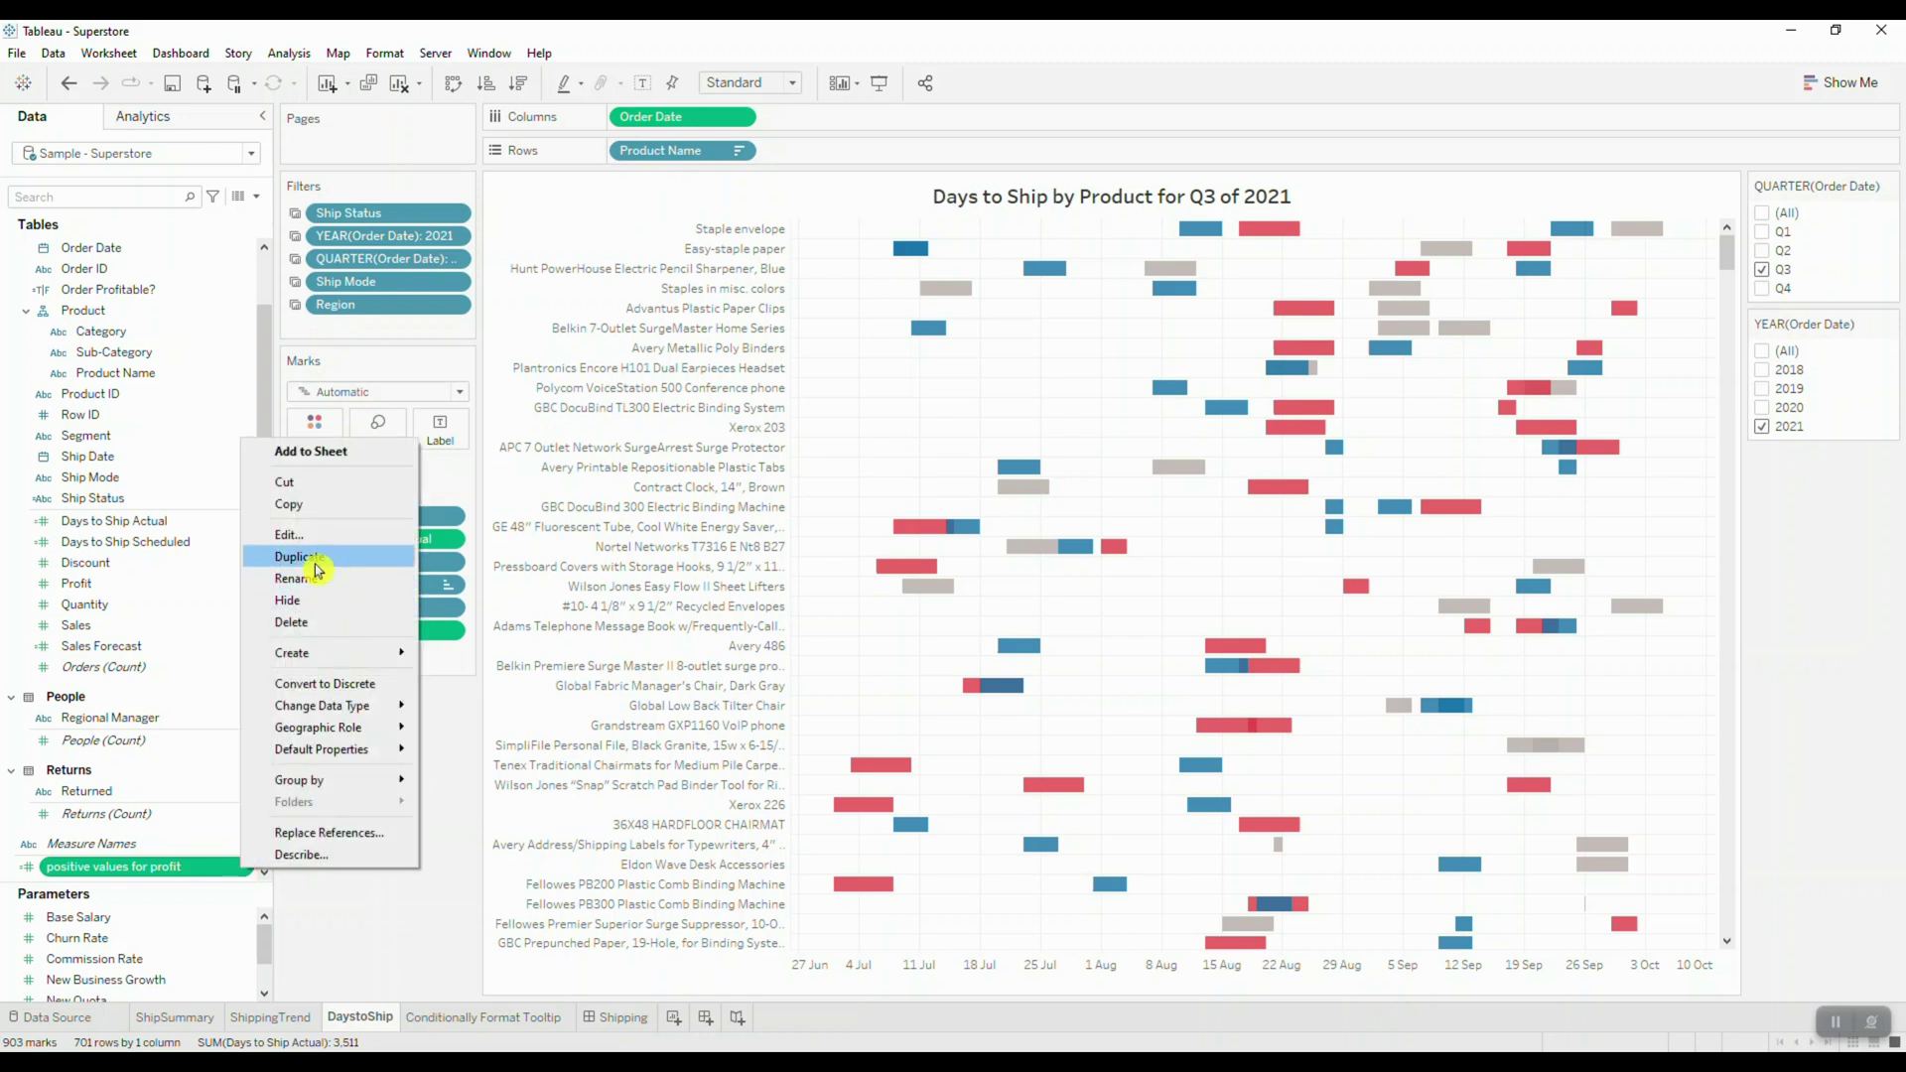
left_click(313, 559)
right_click(243, 867)
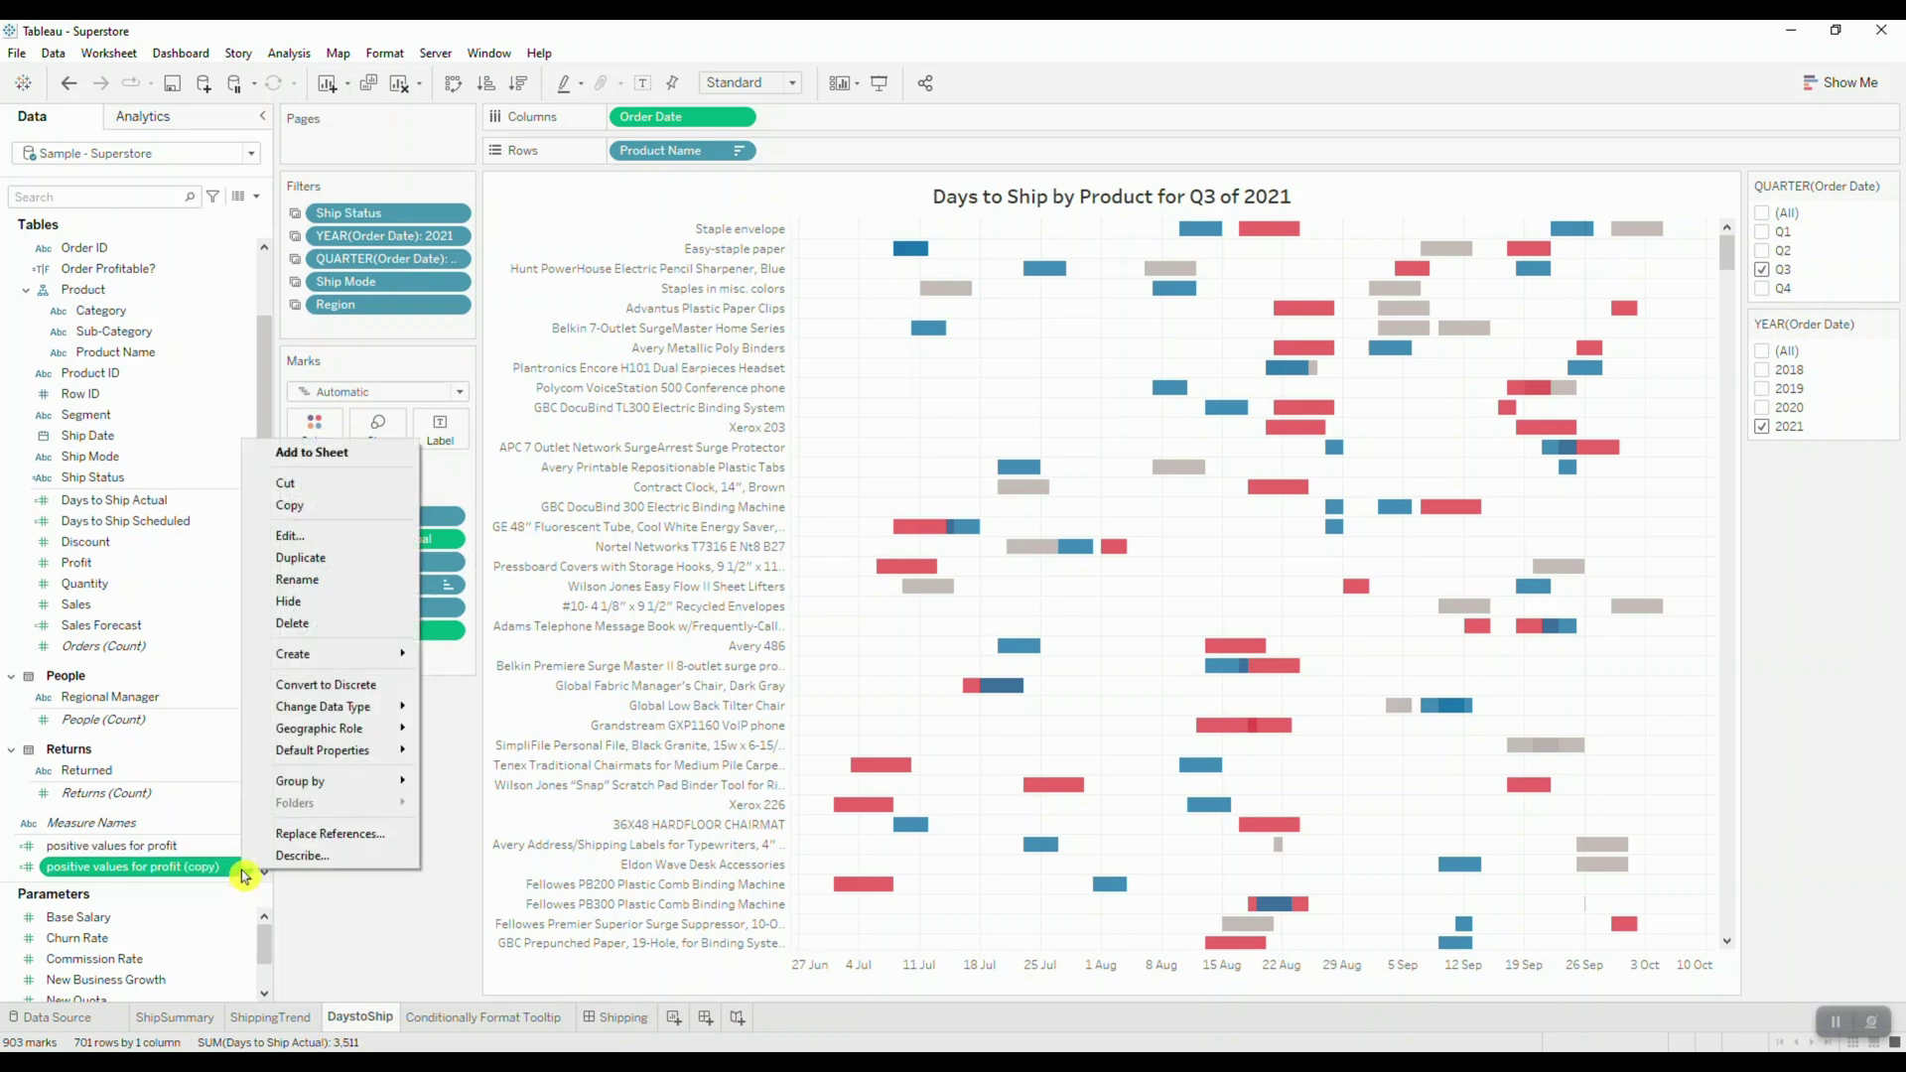
left_click(290, 535)
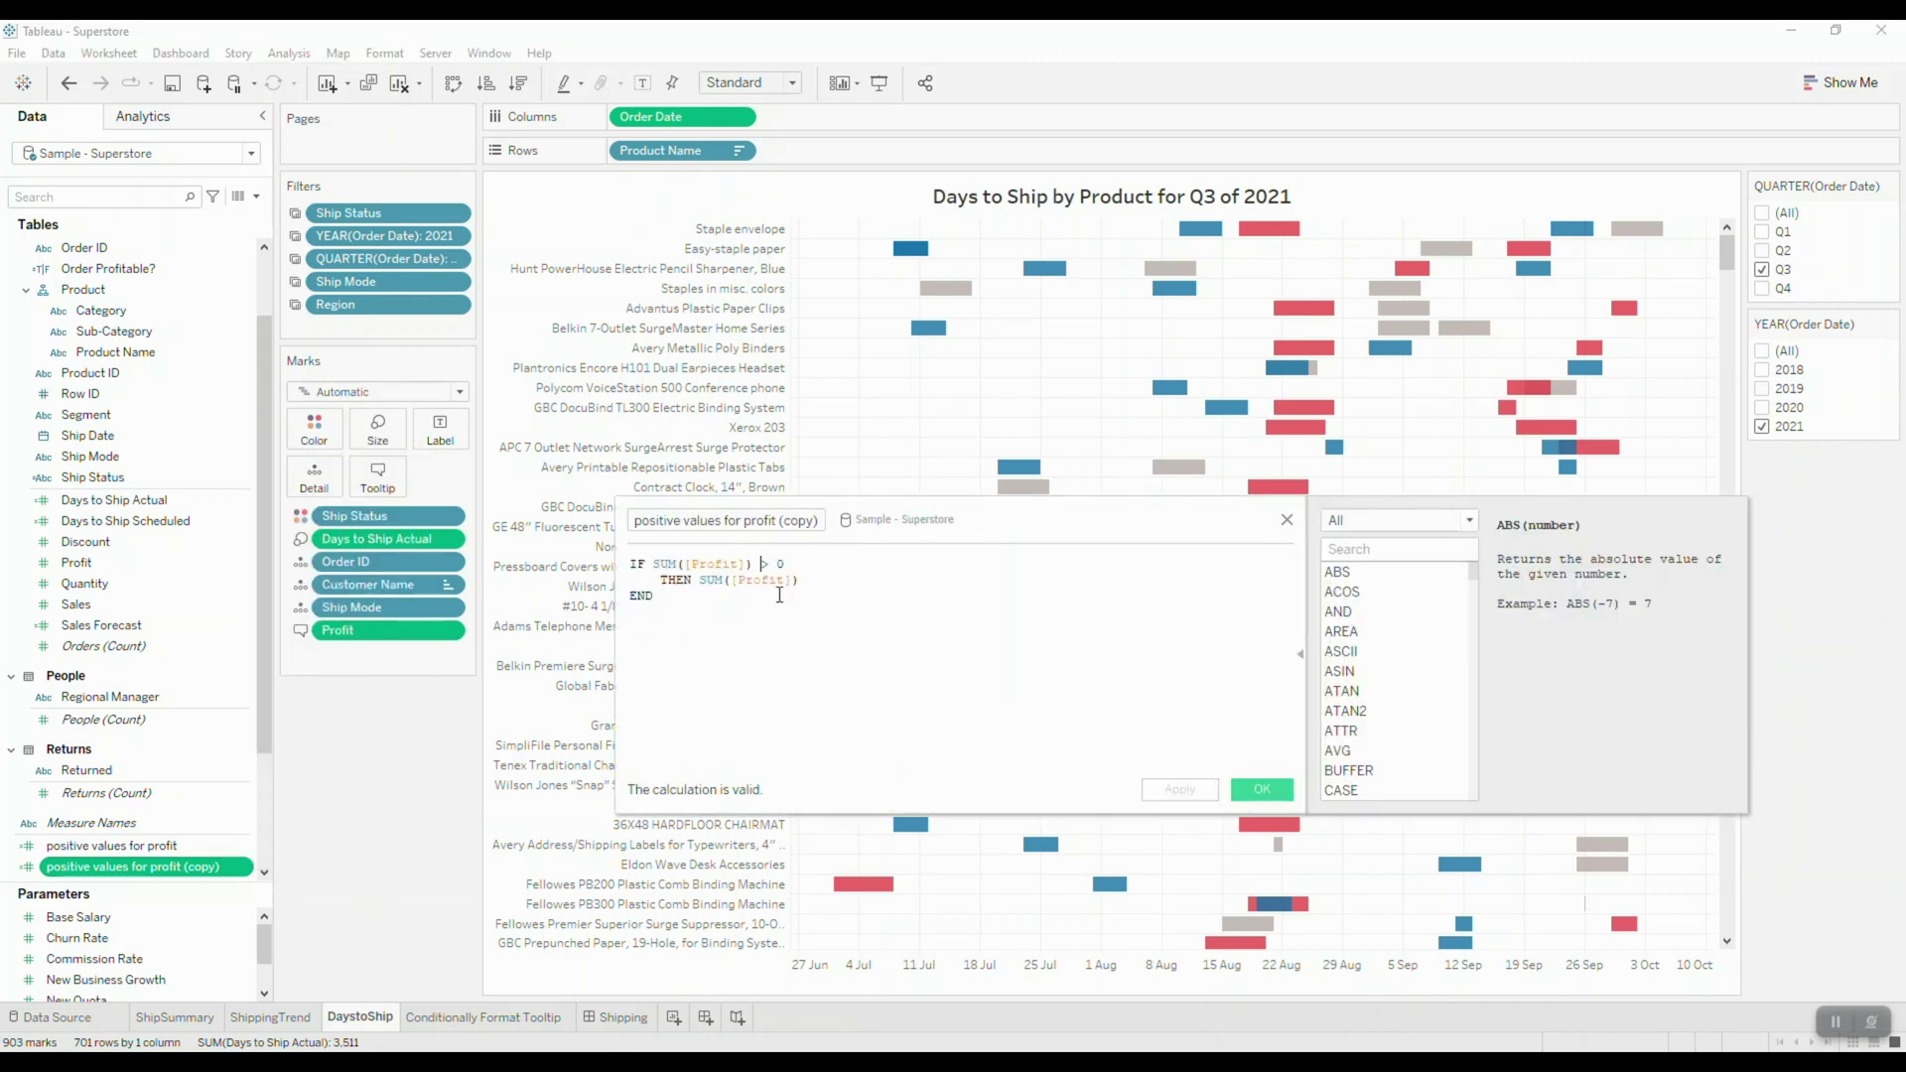
- Change the copy's condition to <= 0 and rename it 'negative values for profit'
key("BackSpace")
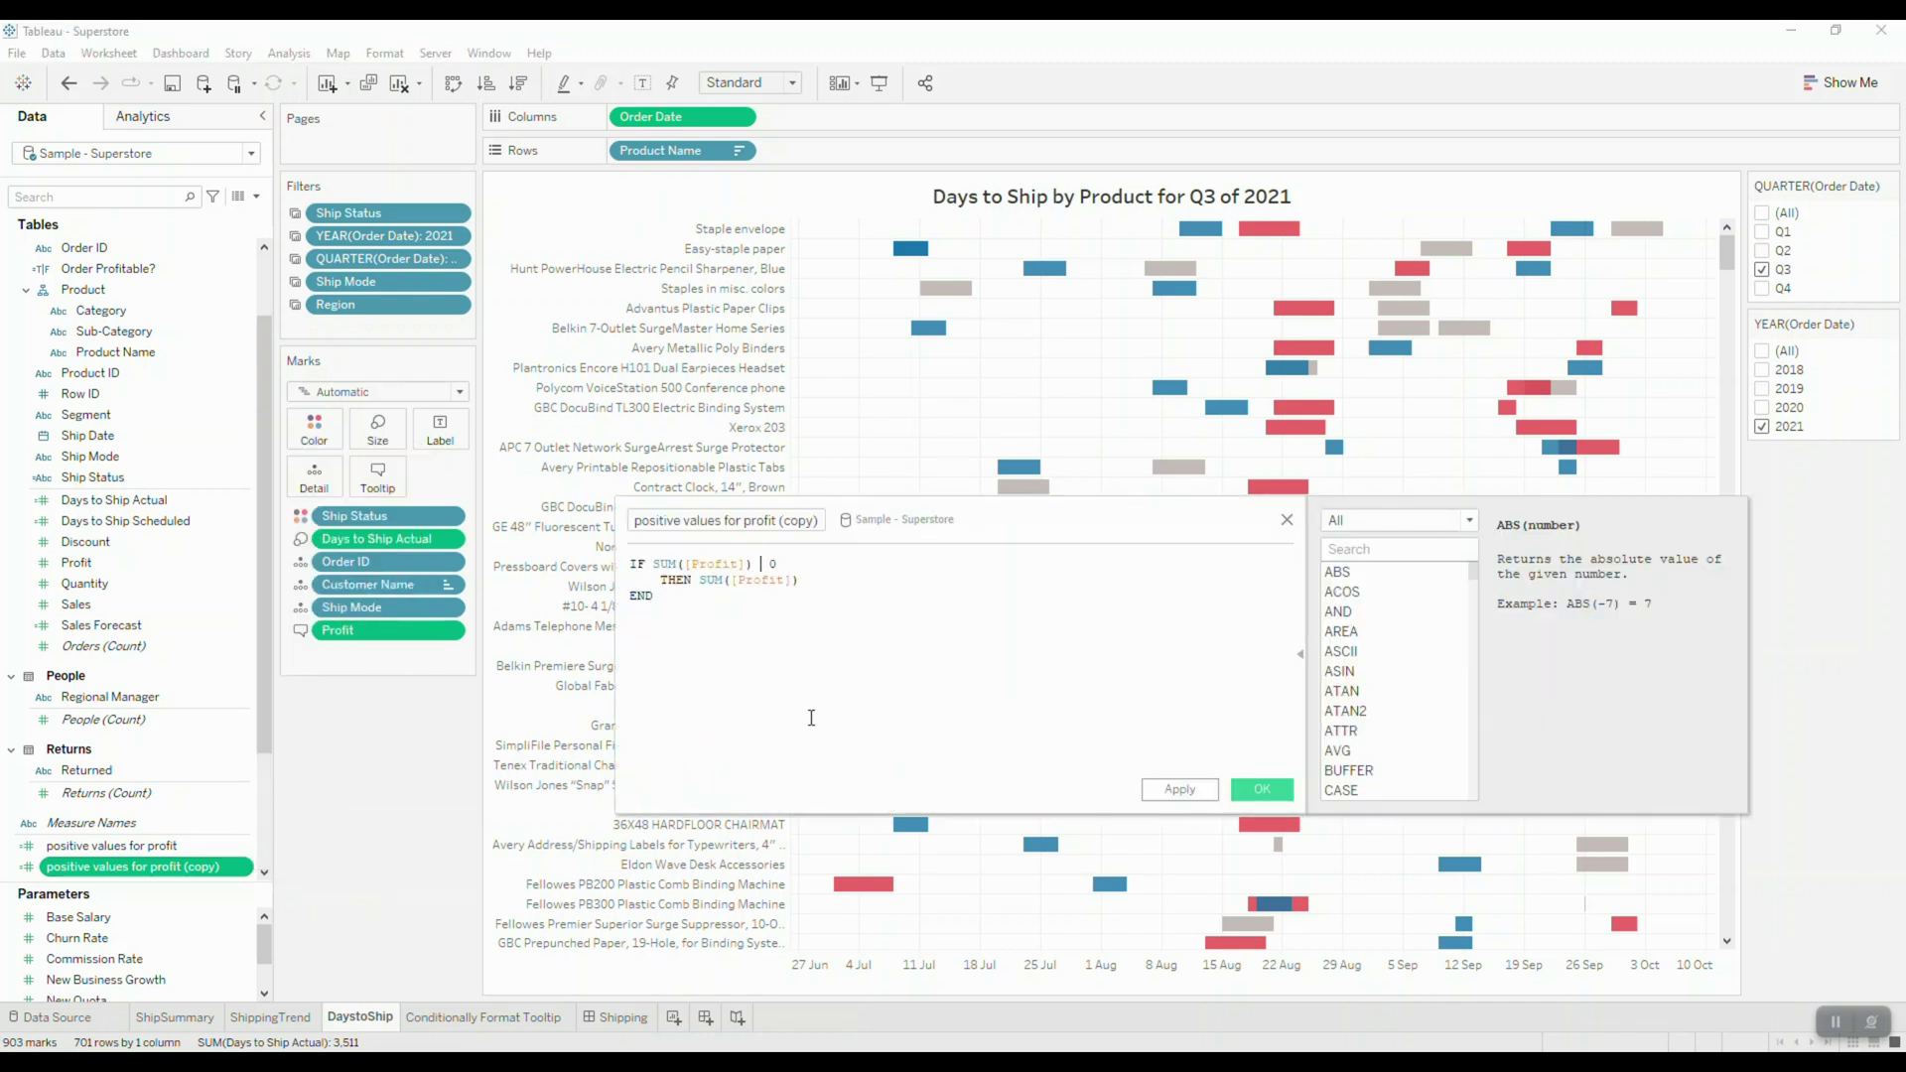
type("<=")
double_click(660, 521)
type("negative")
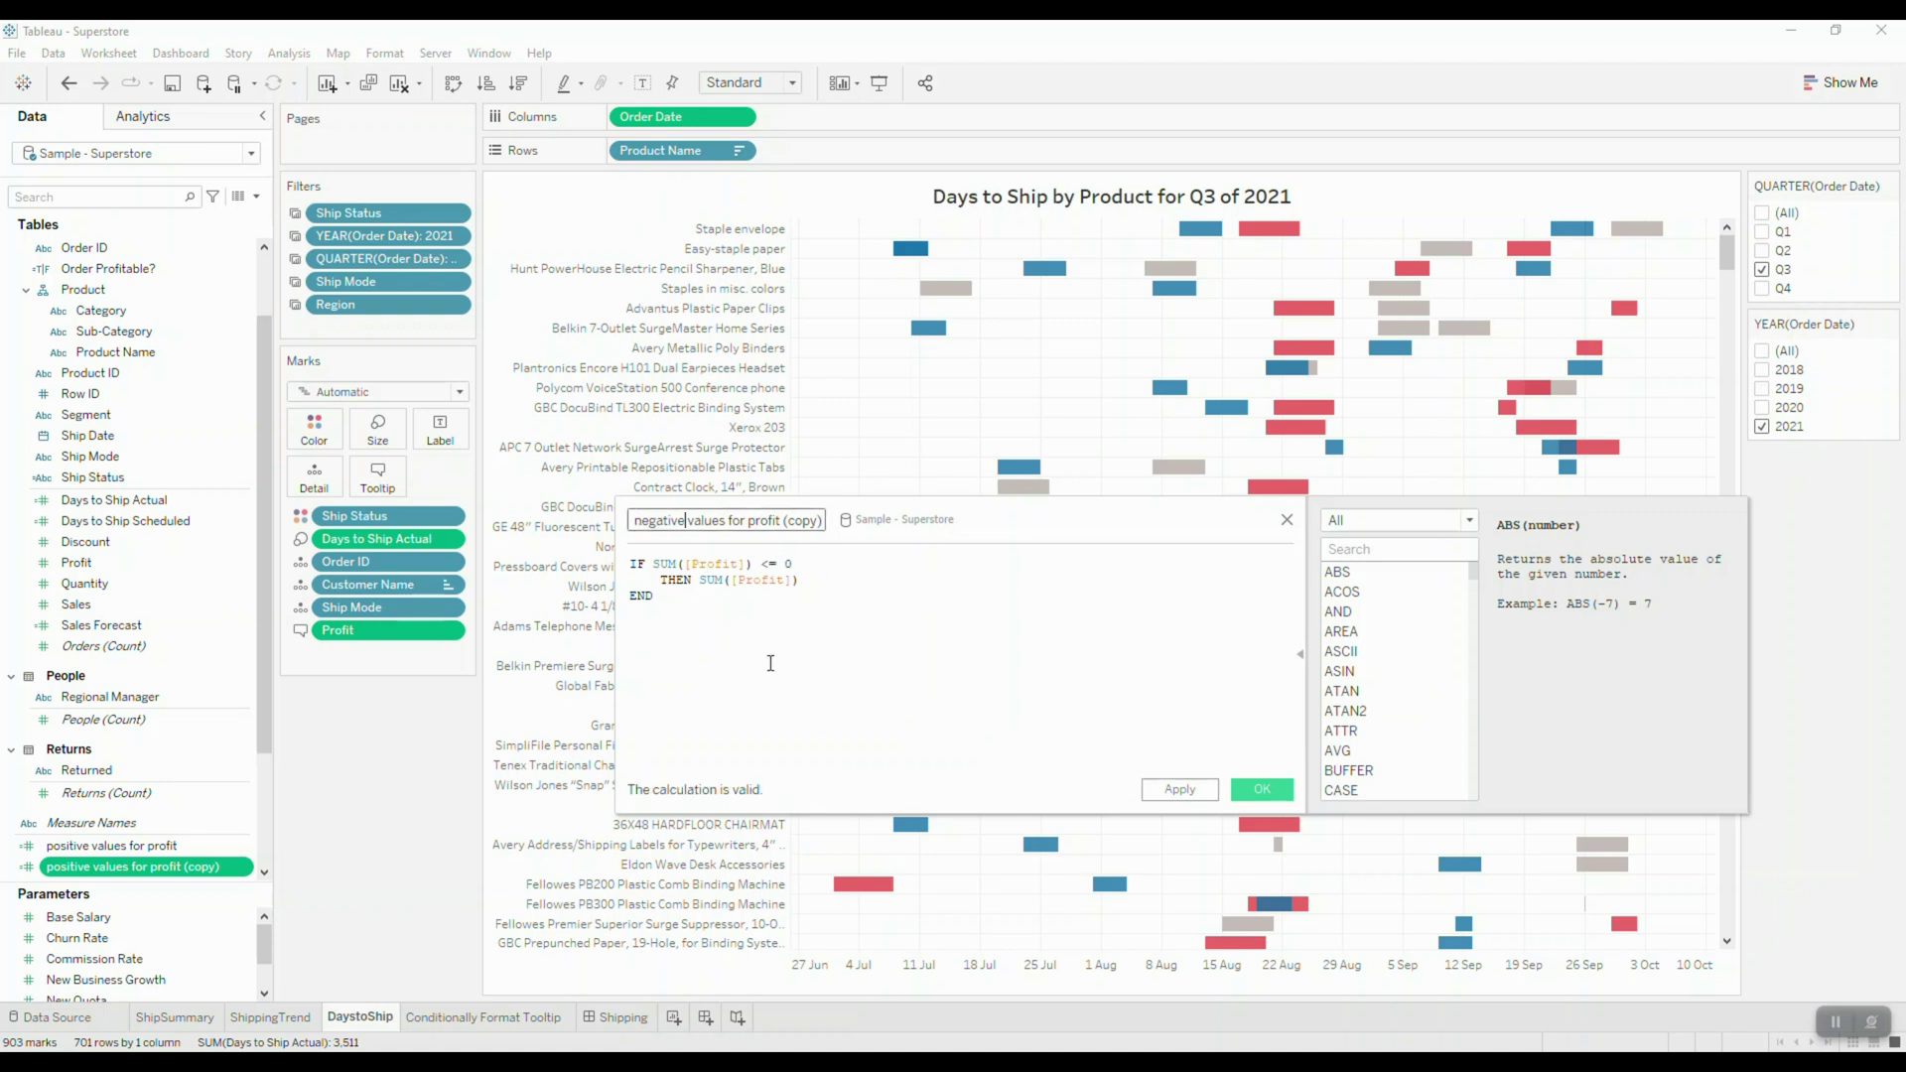
left_click_drag(791, 521, 853, 520)
key("BackSpace")
left_click(1262, 789)
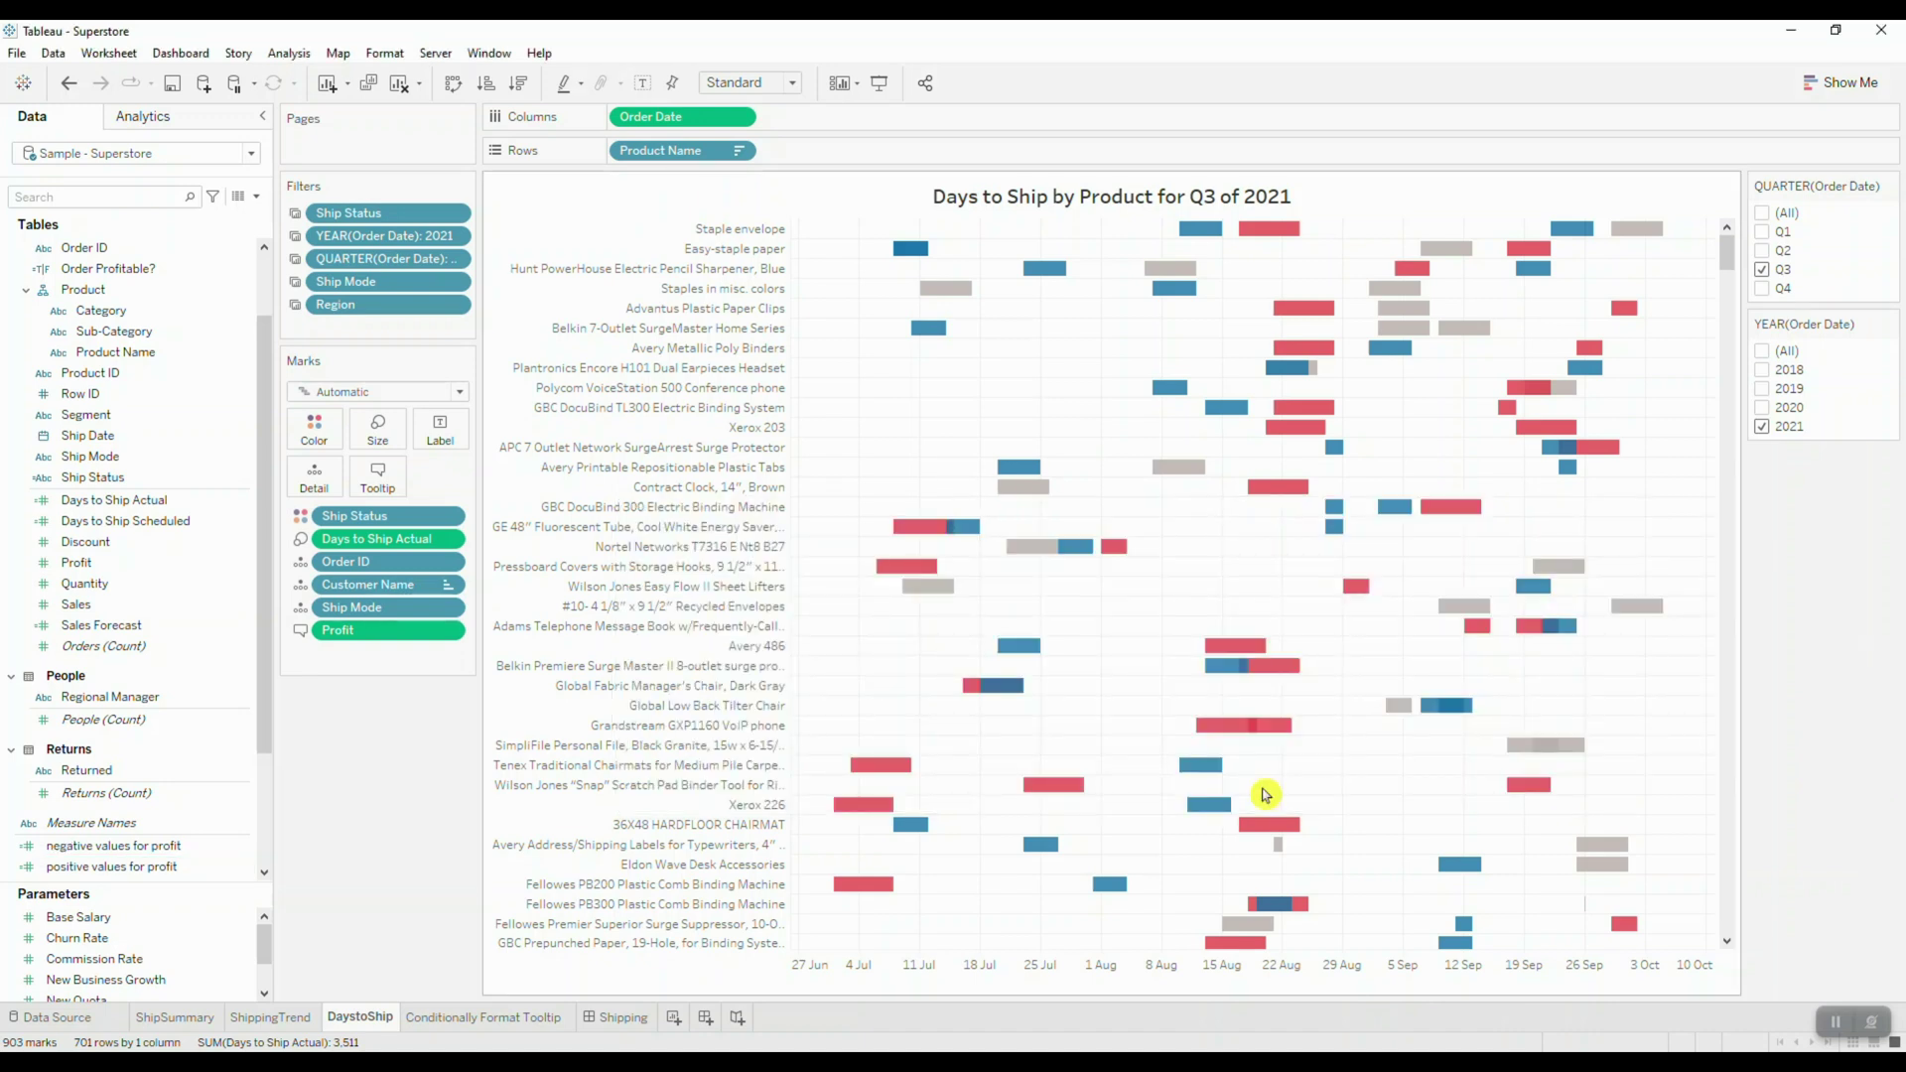
- Add both profit fields to Tooltip and remove the original <Profit> from the tooltip text
left_click_drag(140, 846, 391, 481)
left_click_drag(111, 866, 375, 480)
left_click(379, 478)
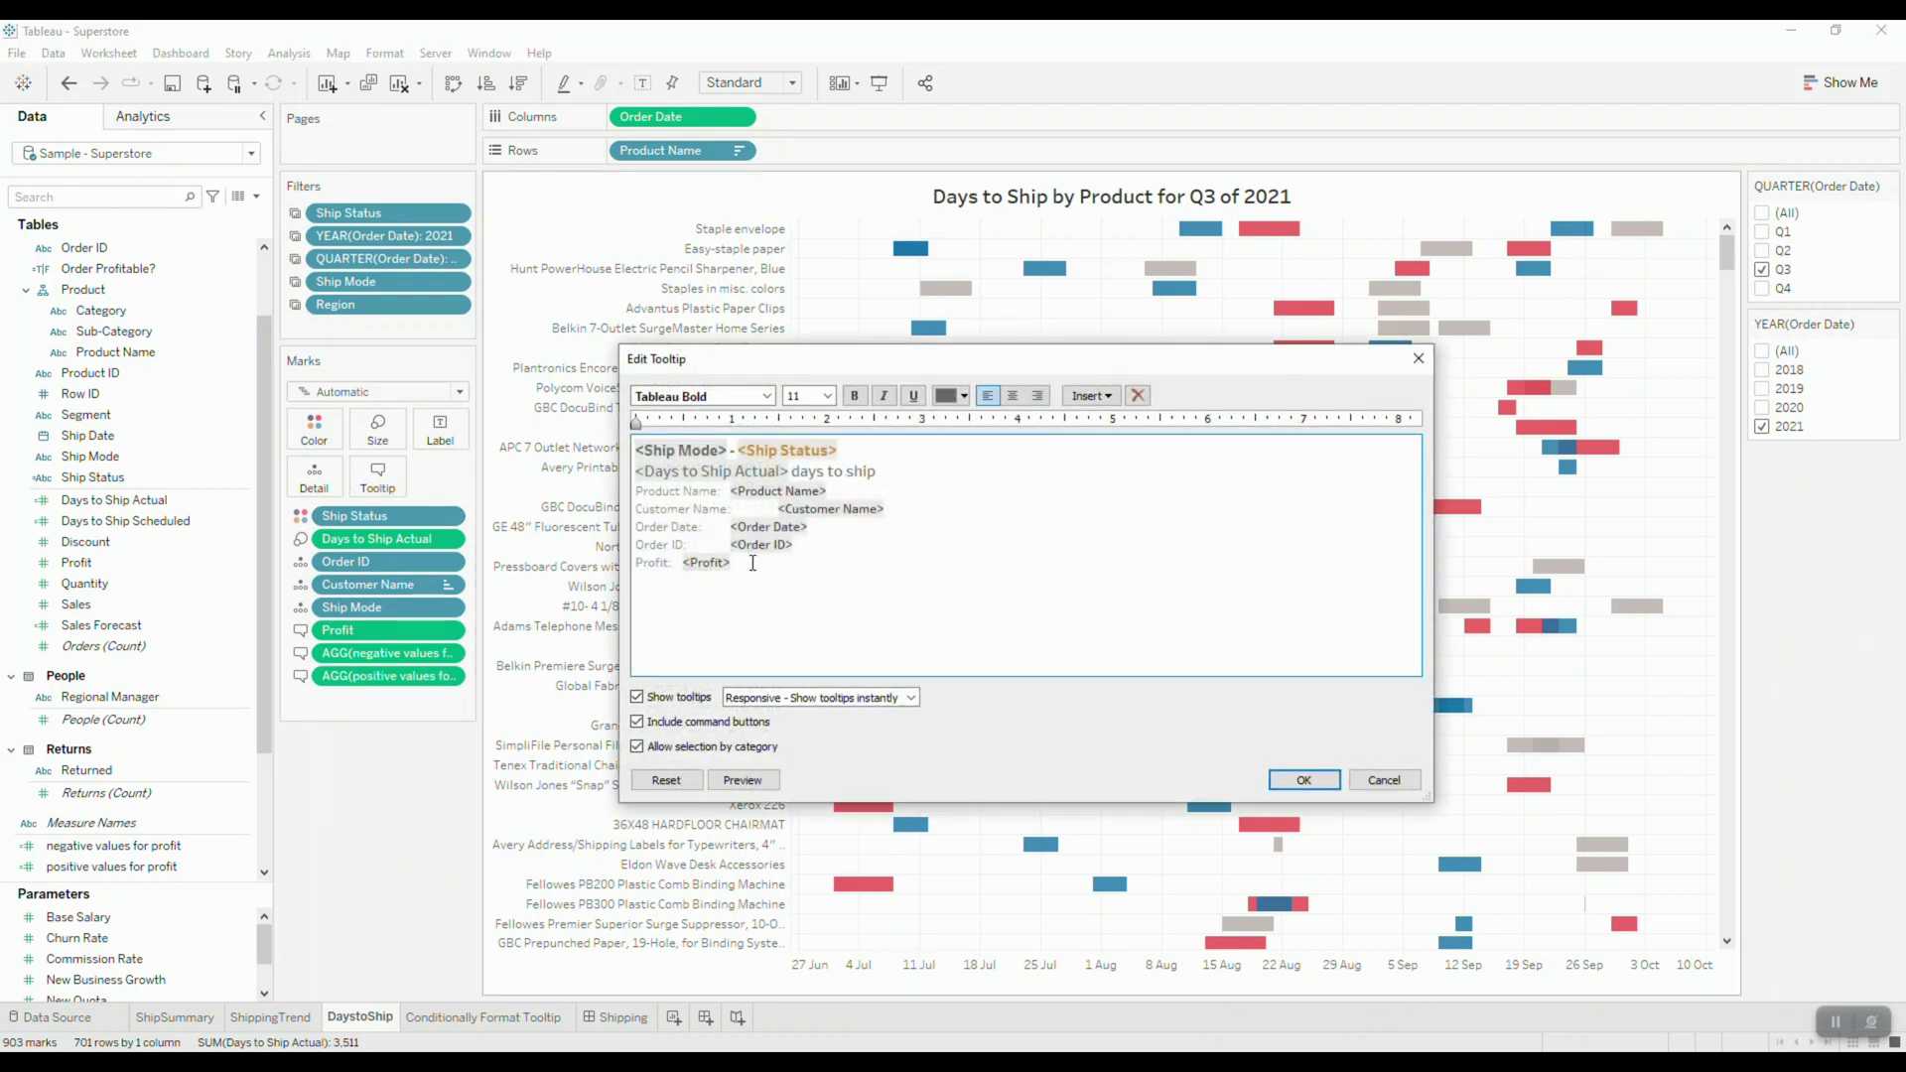
left_click_drag(753, 563, 684, 563)
key("Delete")
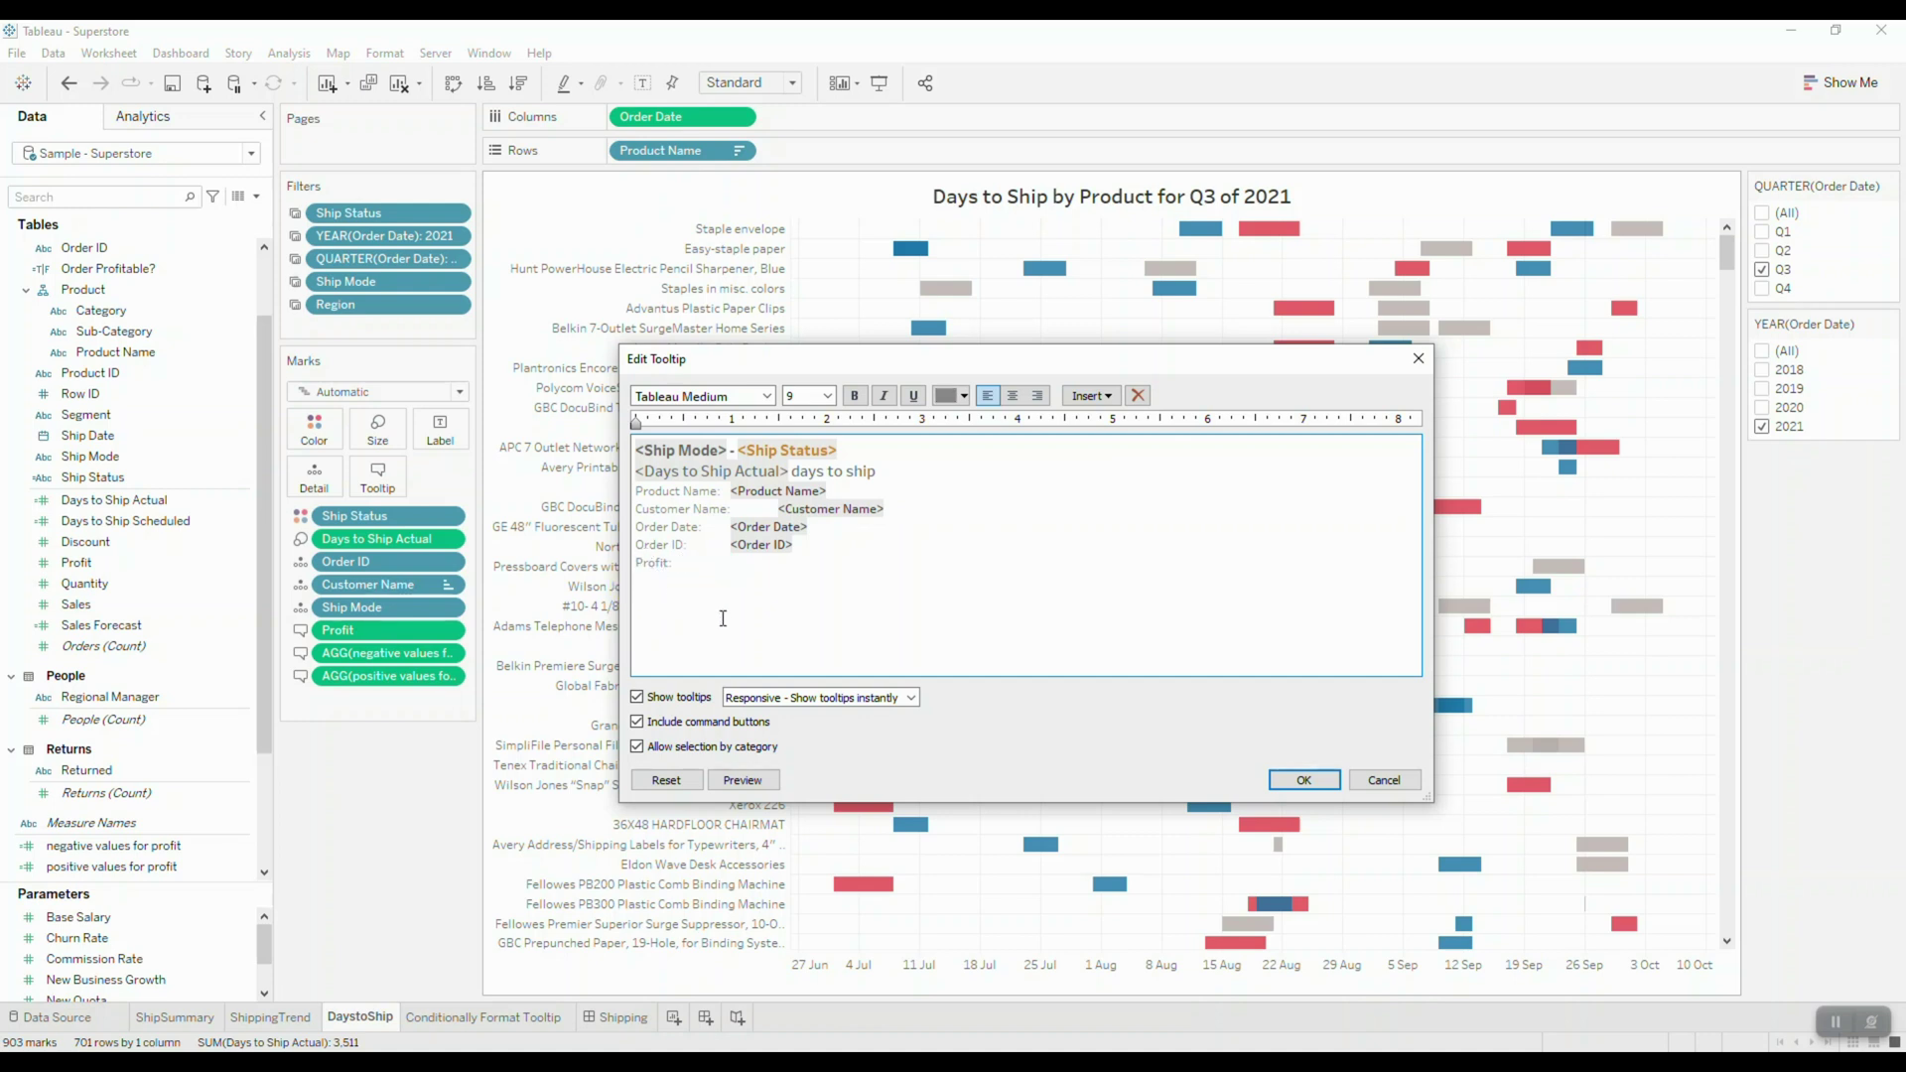
- Insert the negative and positive profit fields after 'Profit:' in the tooltip
left_click(1114, 395)
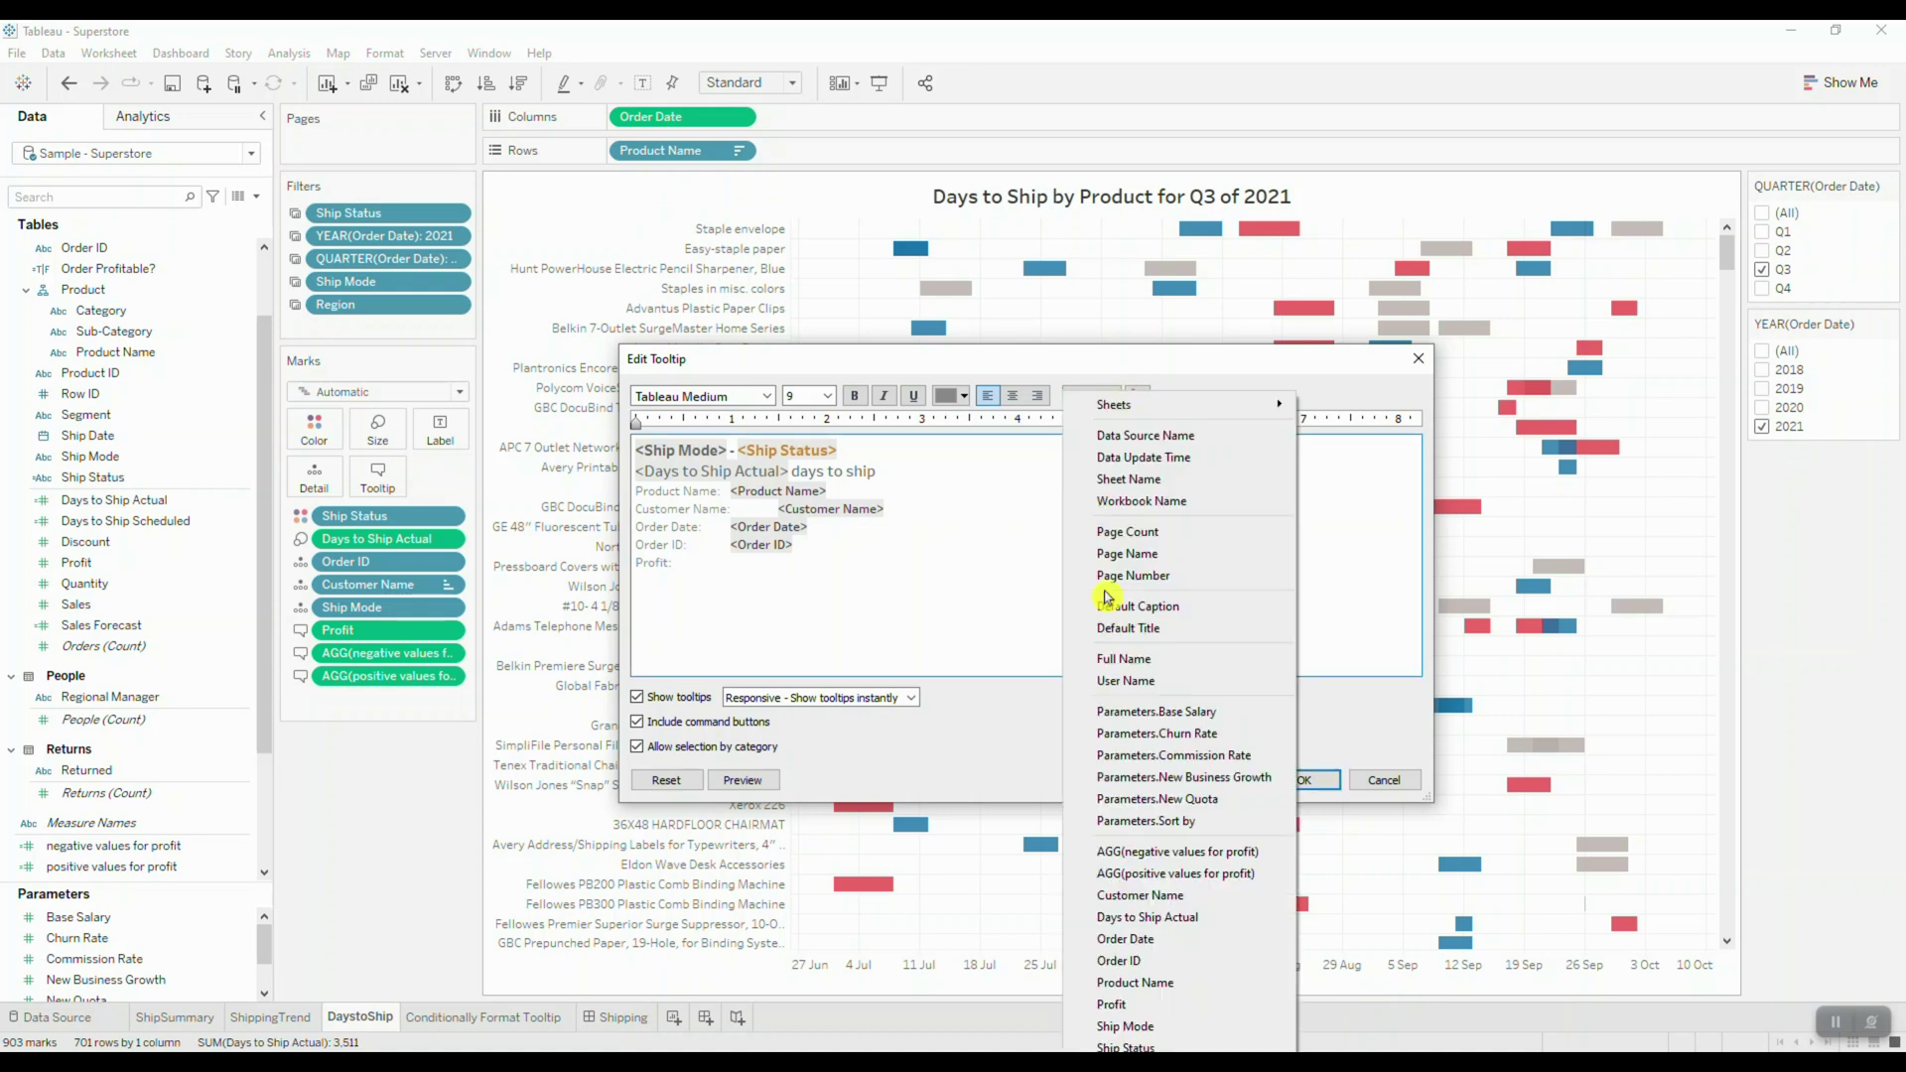
left_click(1232, 855)
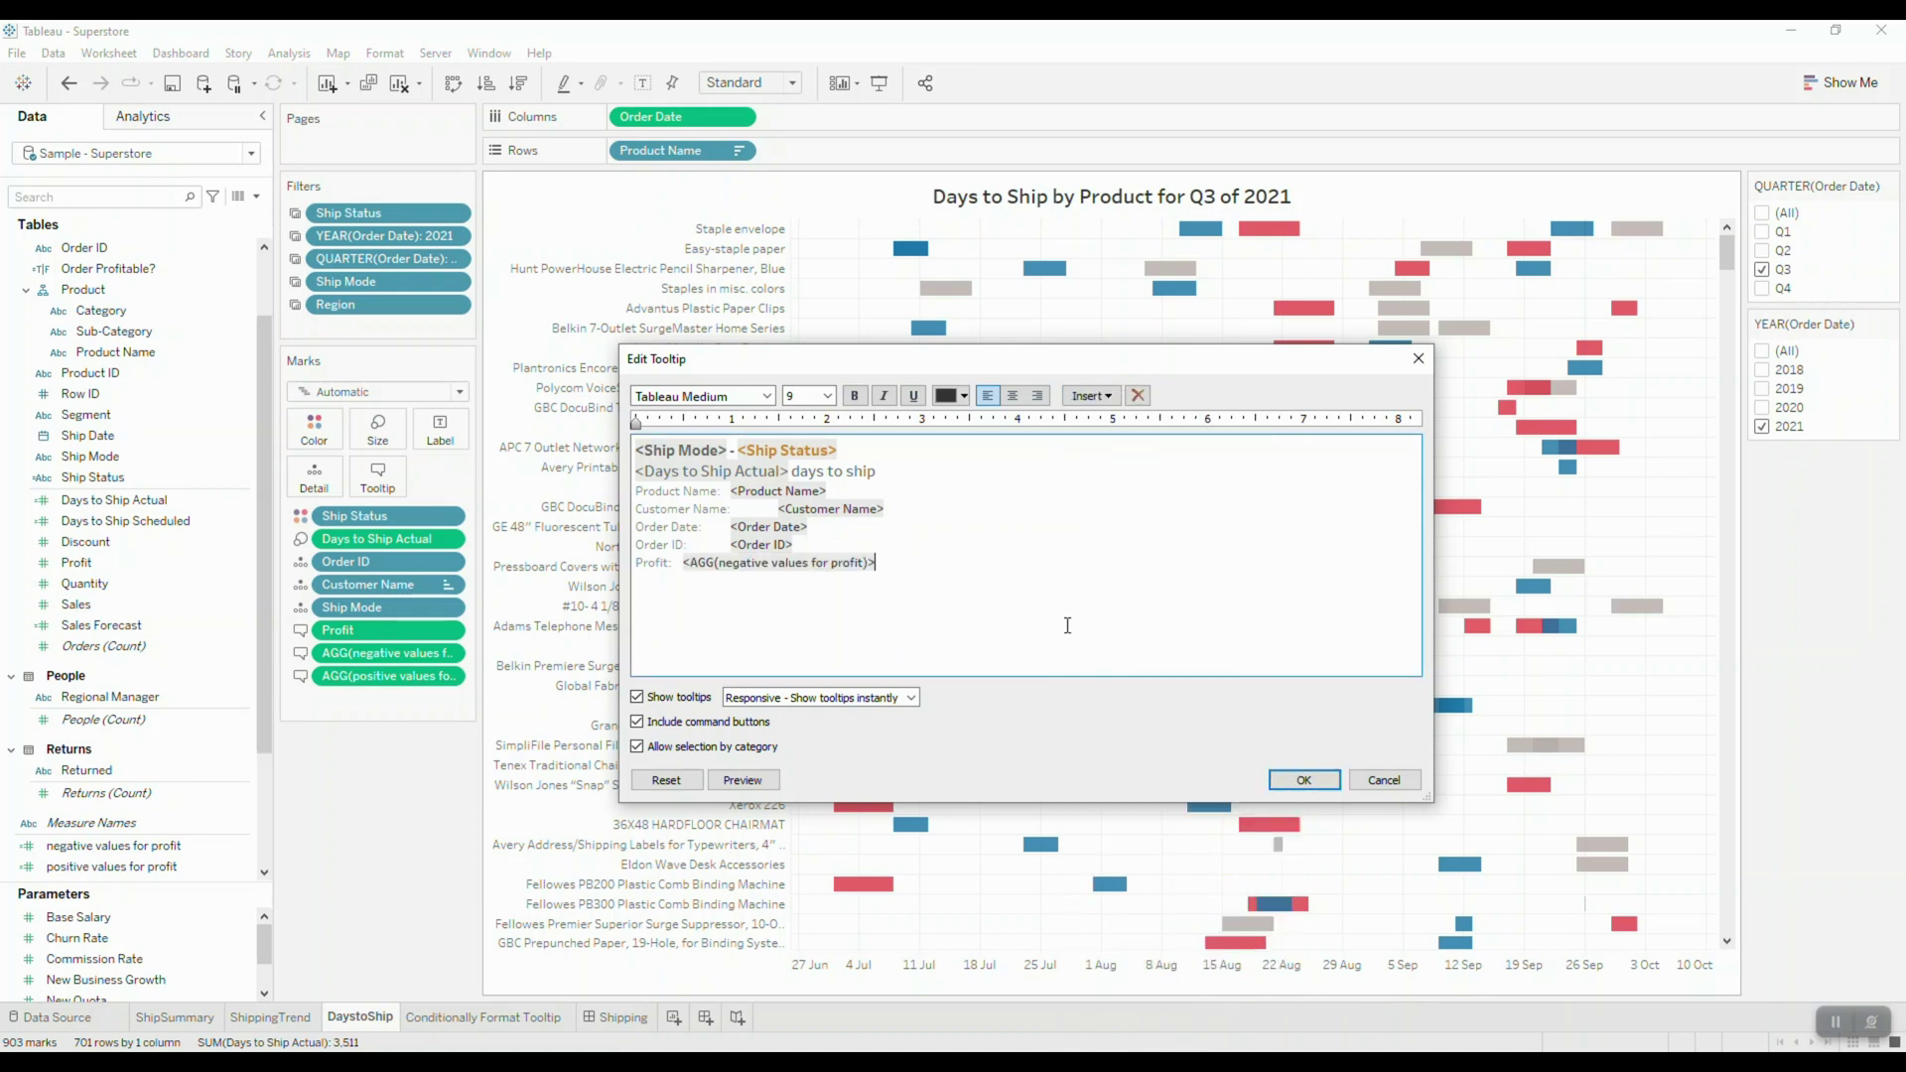
left_click(1092, 397)
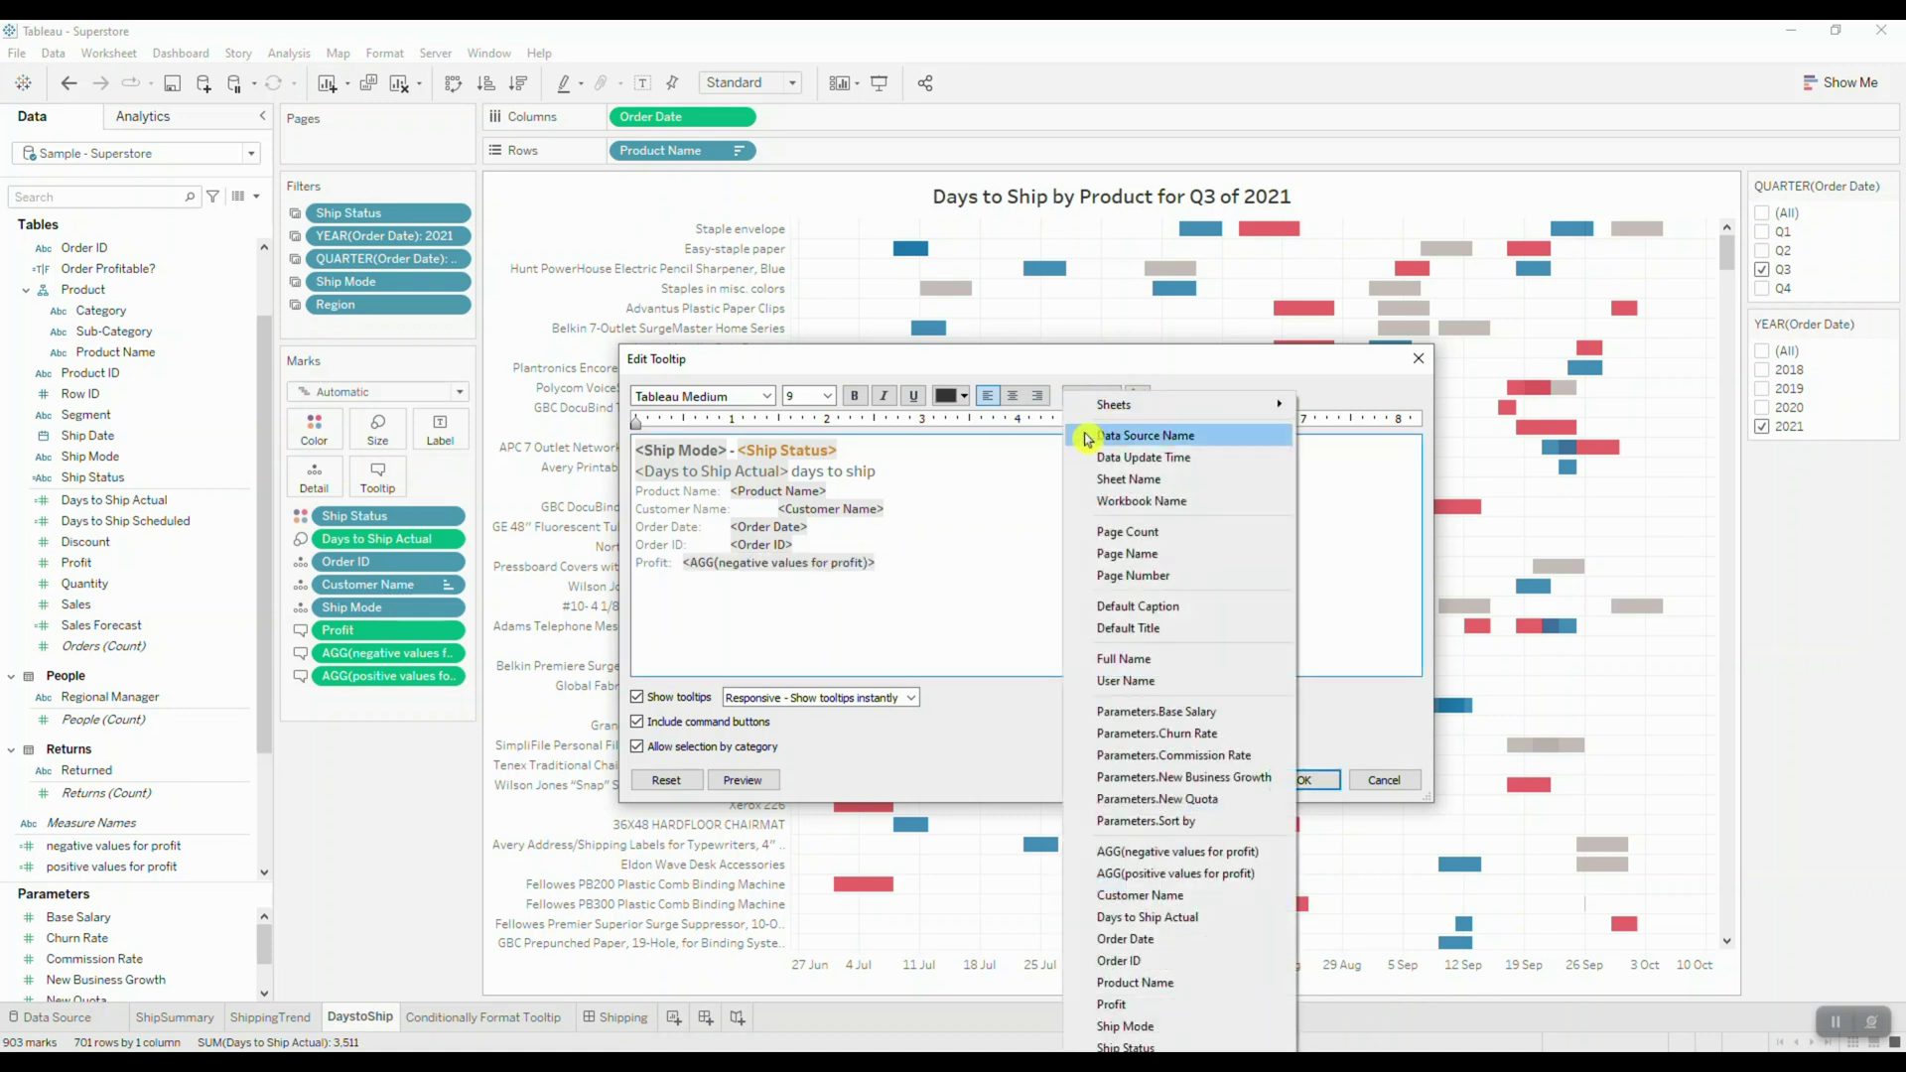
left_click(1189, 882)
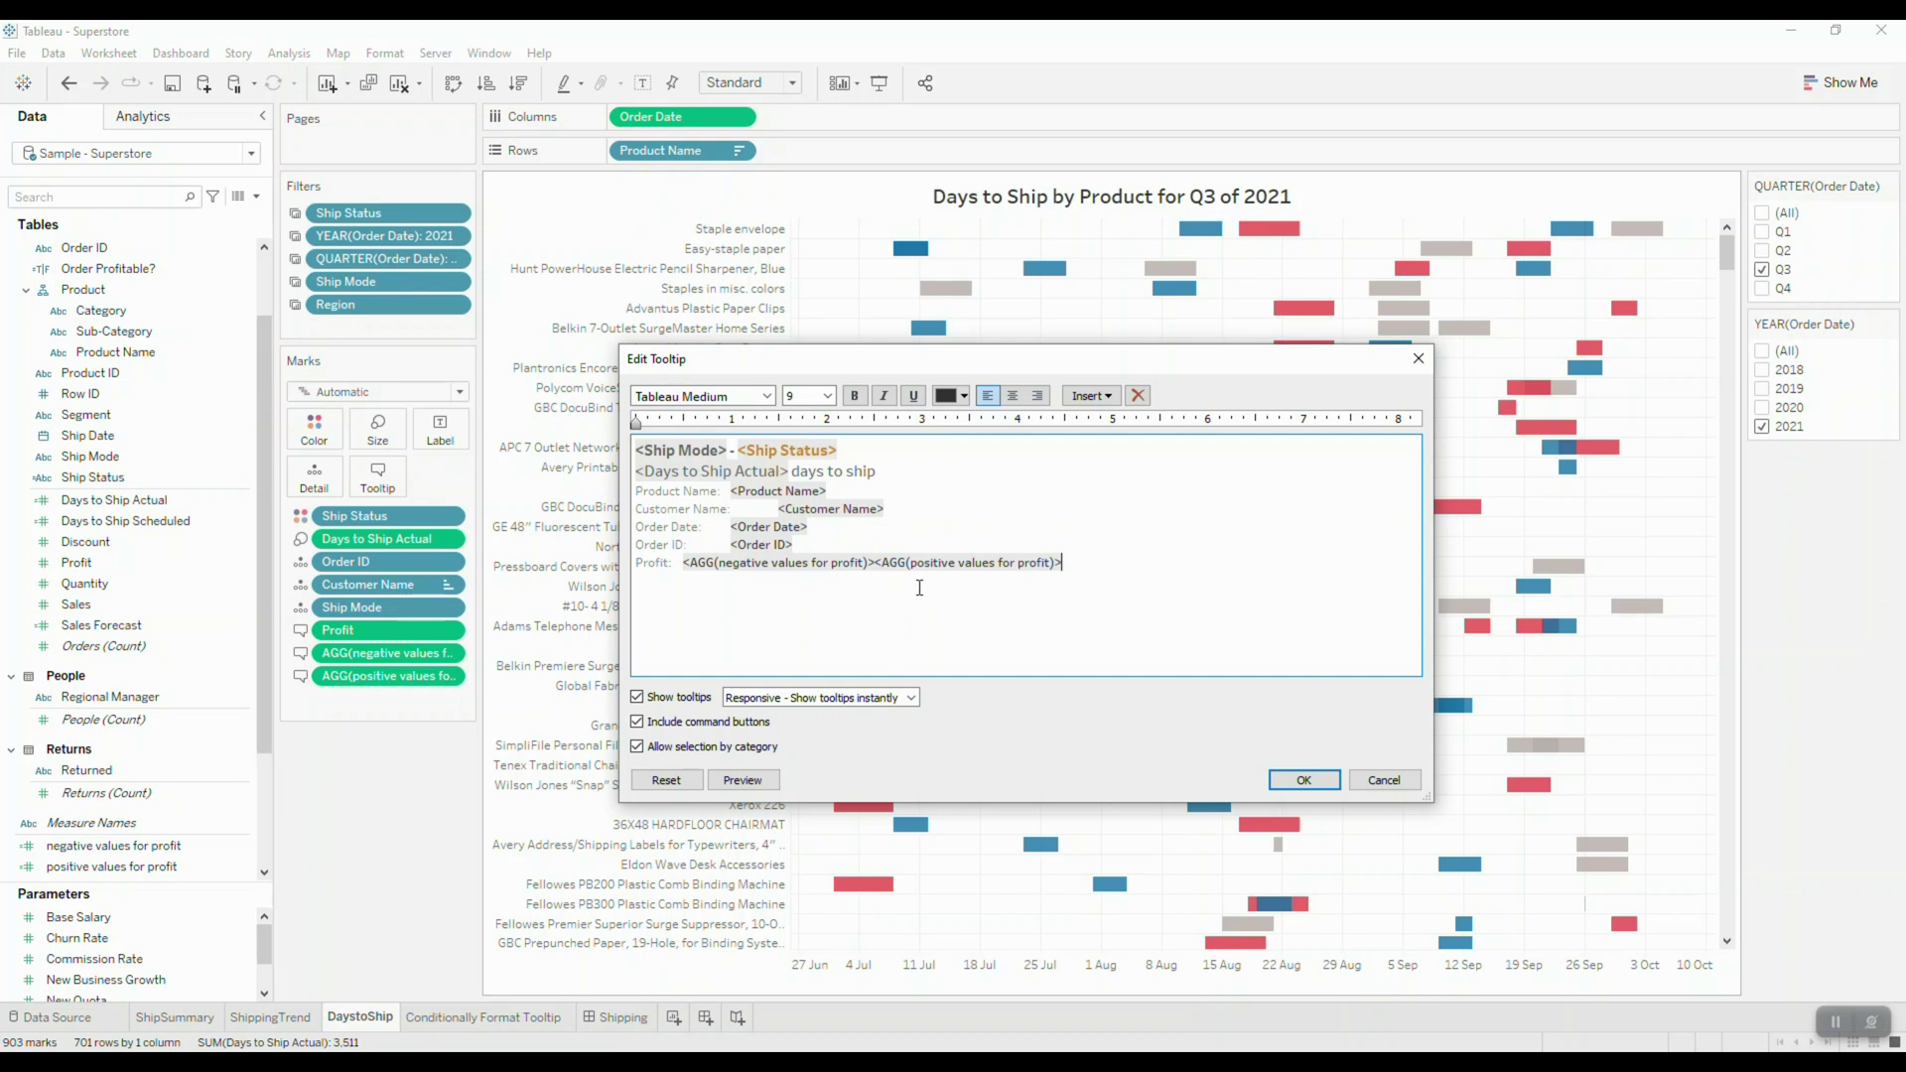
- Colour the negative-profit field red and apply the tooltip changes
left_click_drag(683, 563, 872, 568)
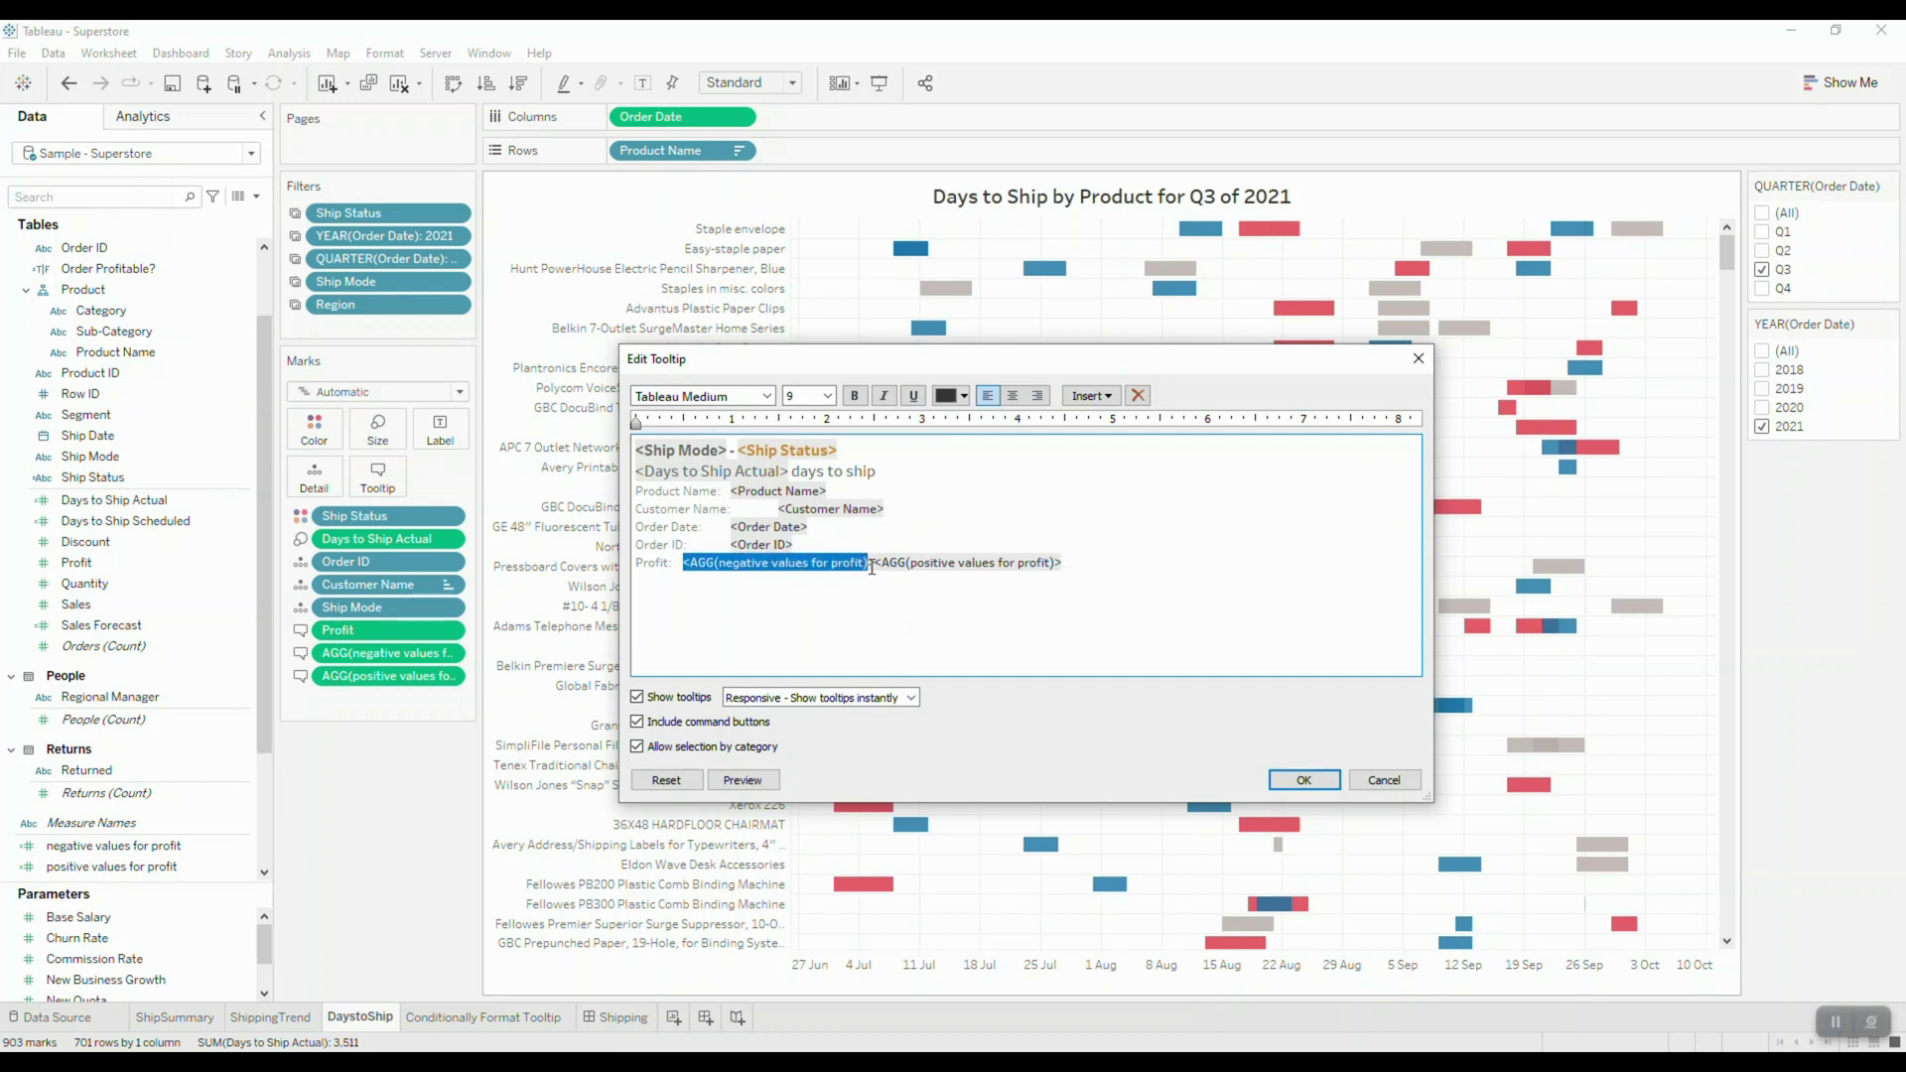
left_click(953, 397)
left_click(947, 512)
left_click(979, 590)
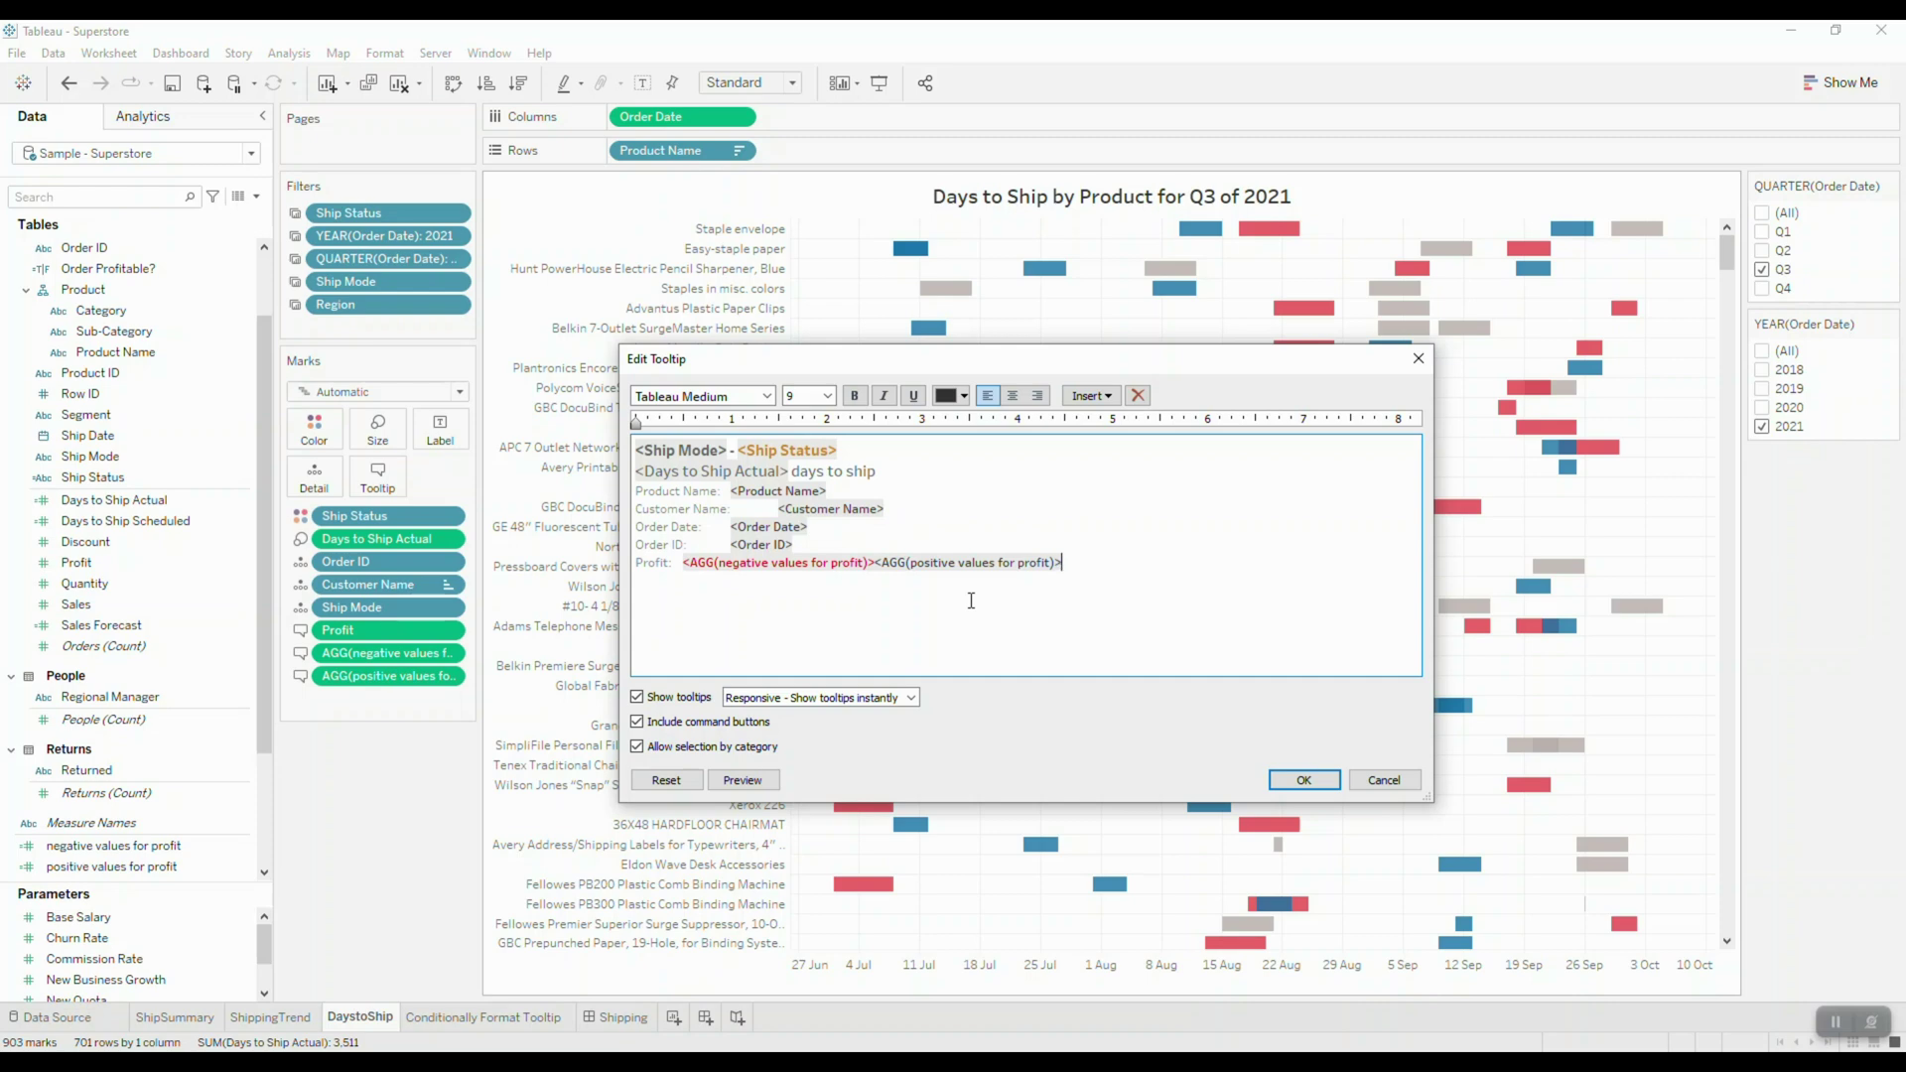
left_click(1315, 781)
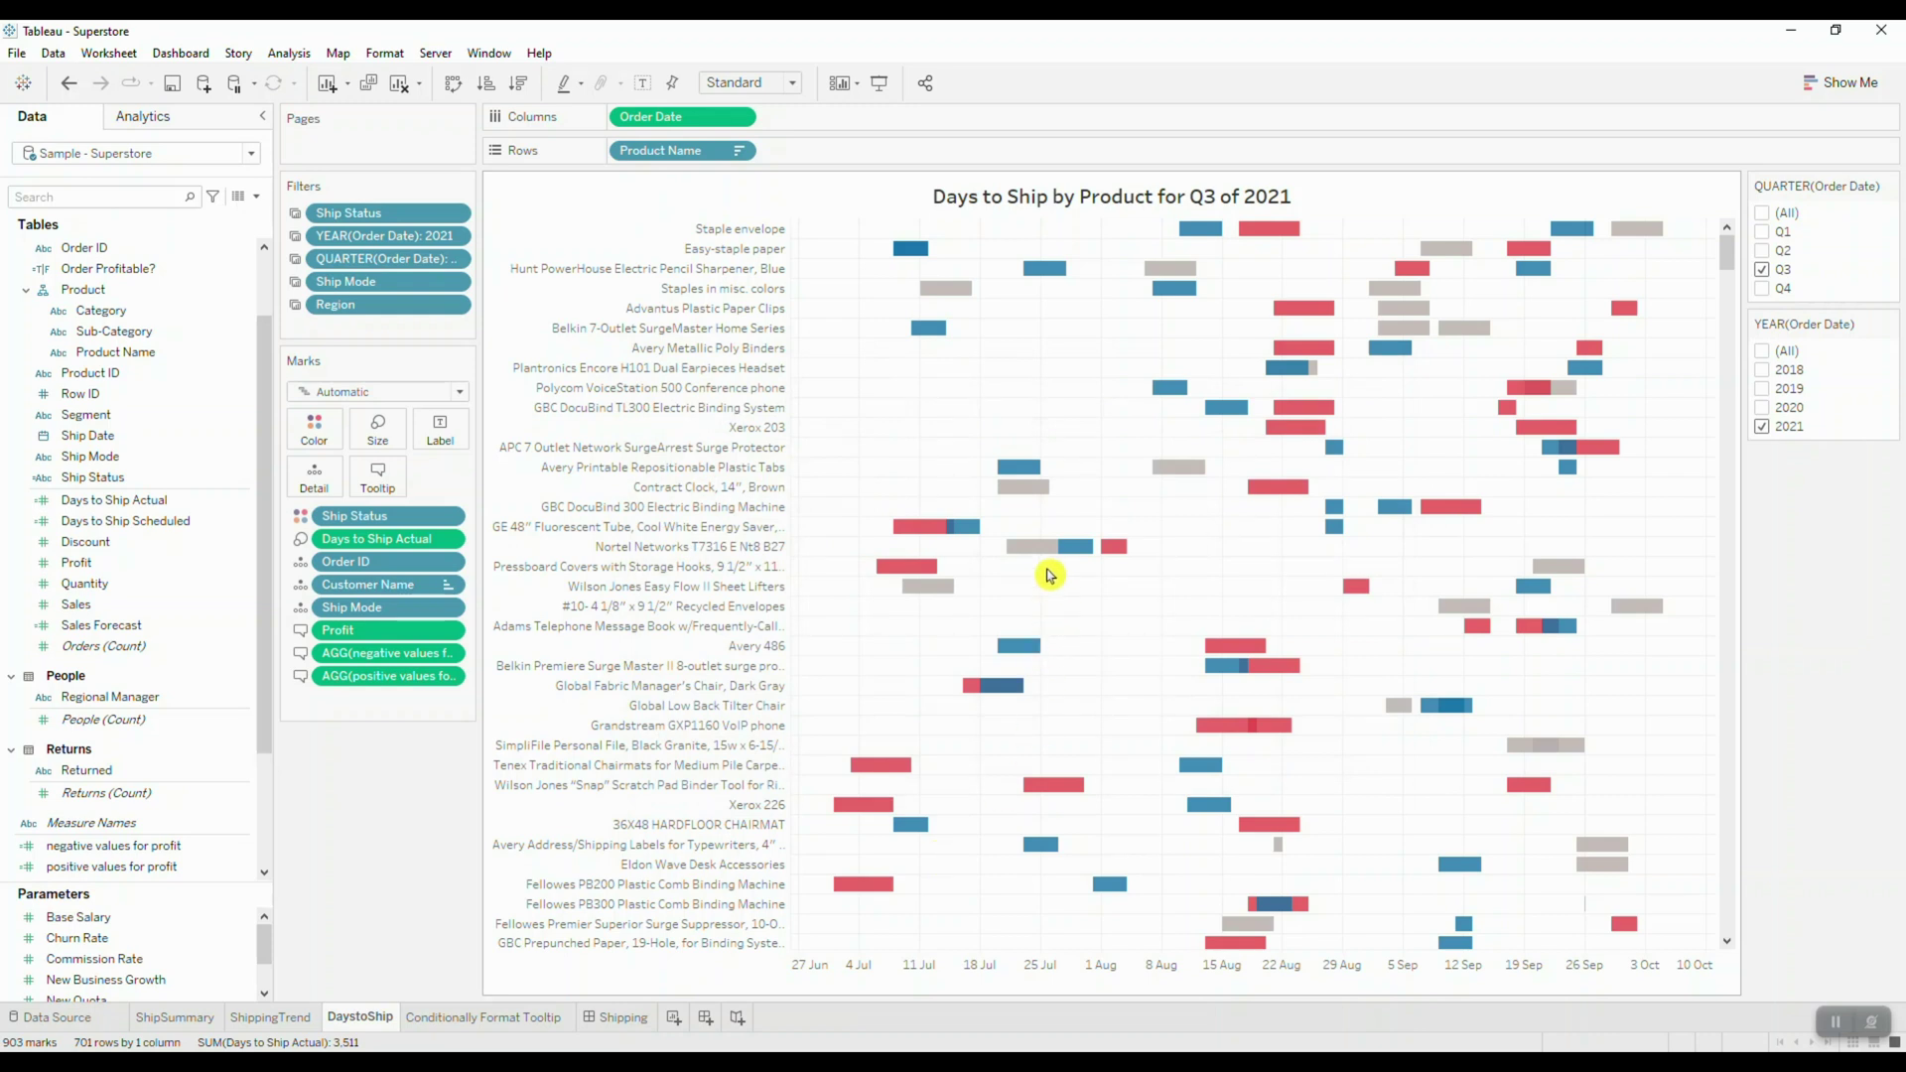
- Check chart tooltips to confirm negative profit values appear in red
mouse_move(1035, 558)
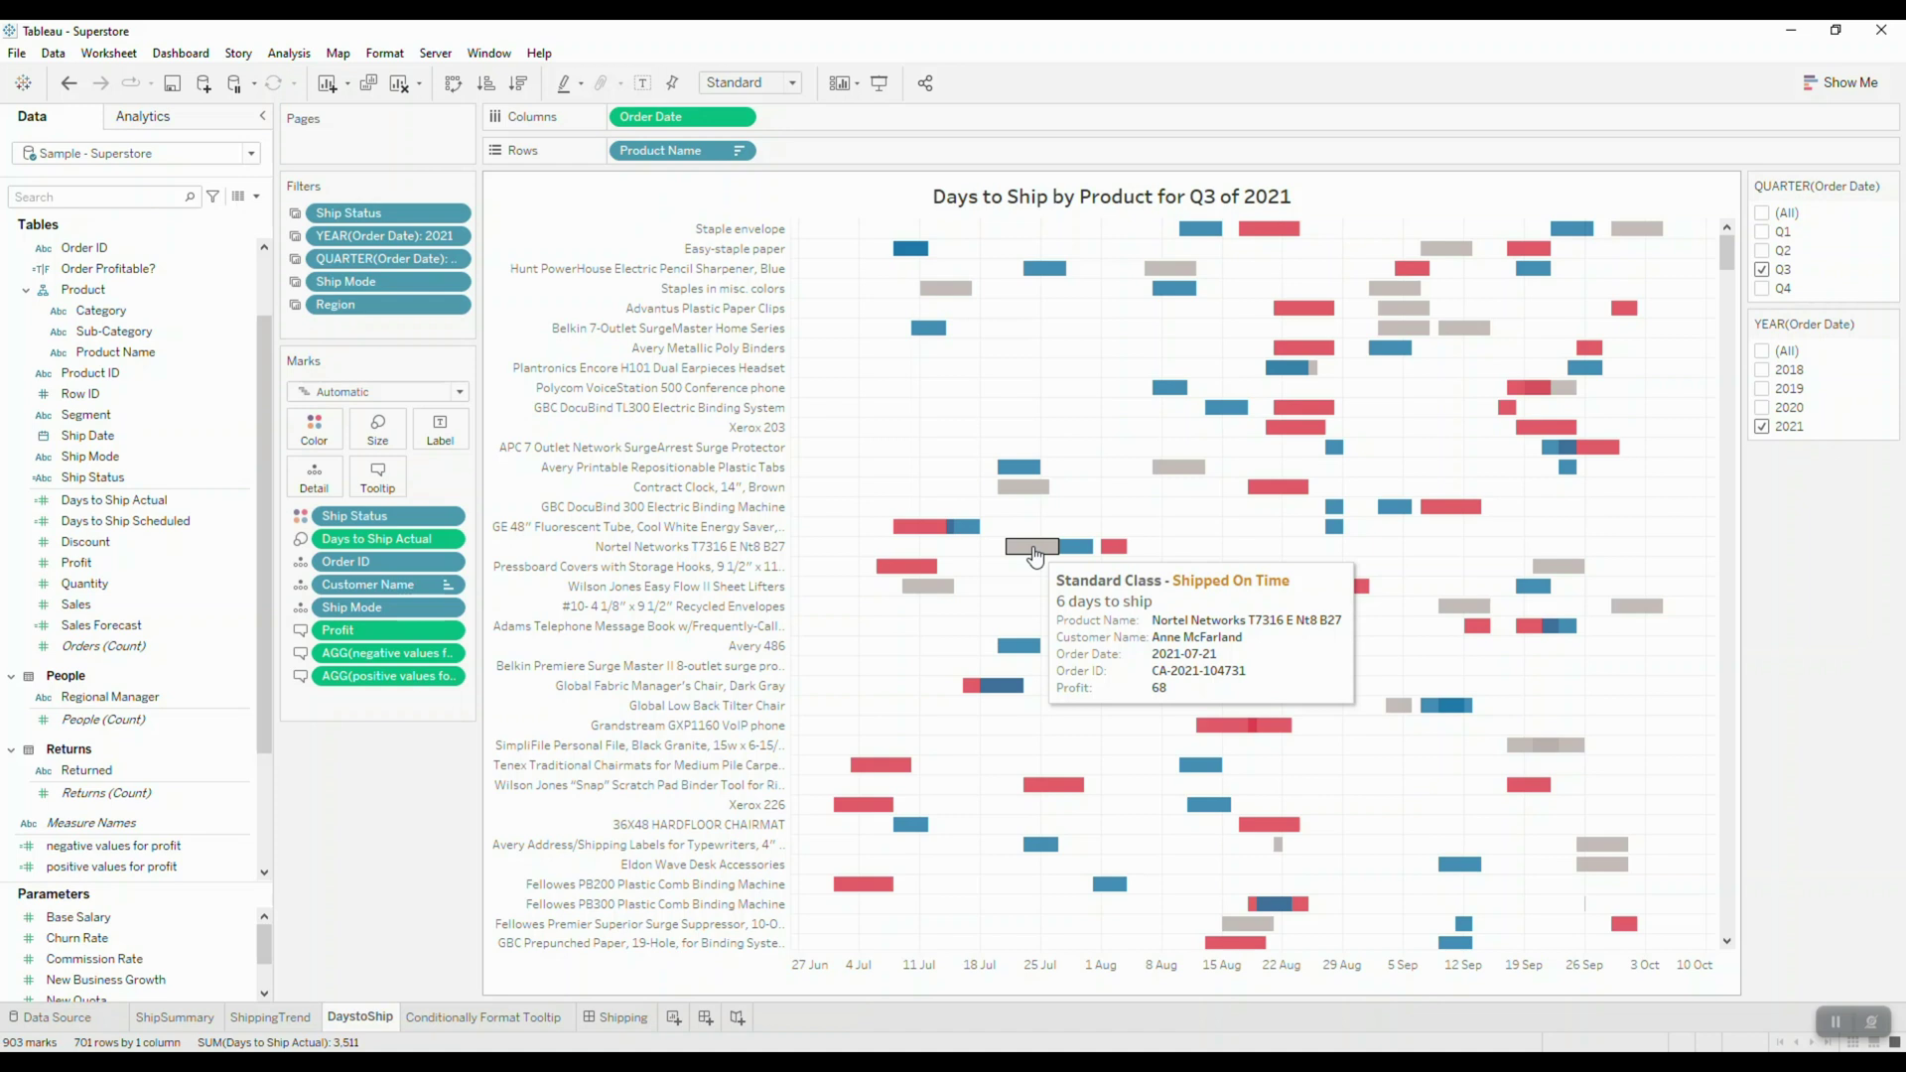
mouse_move(1037, 500)
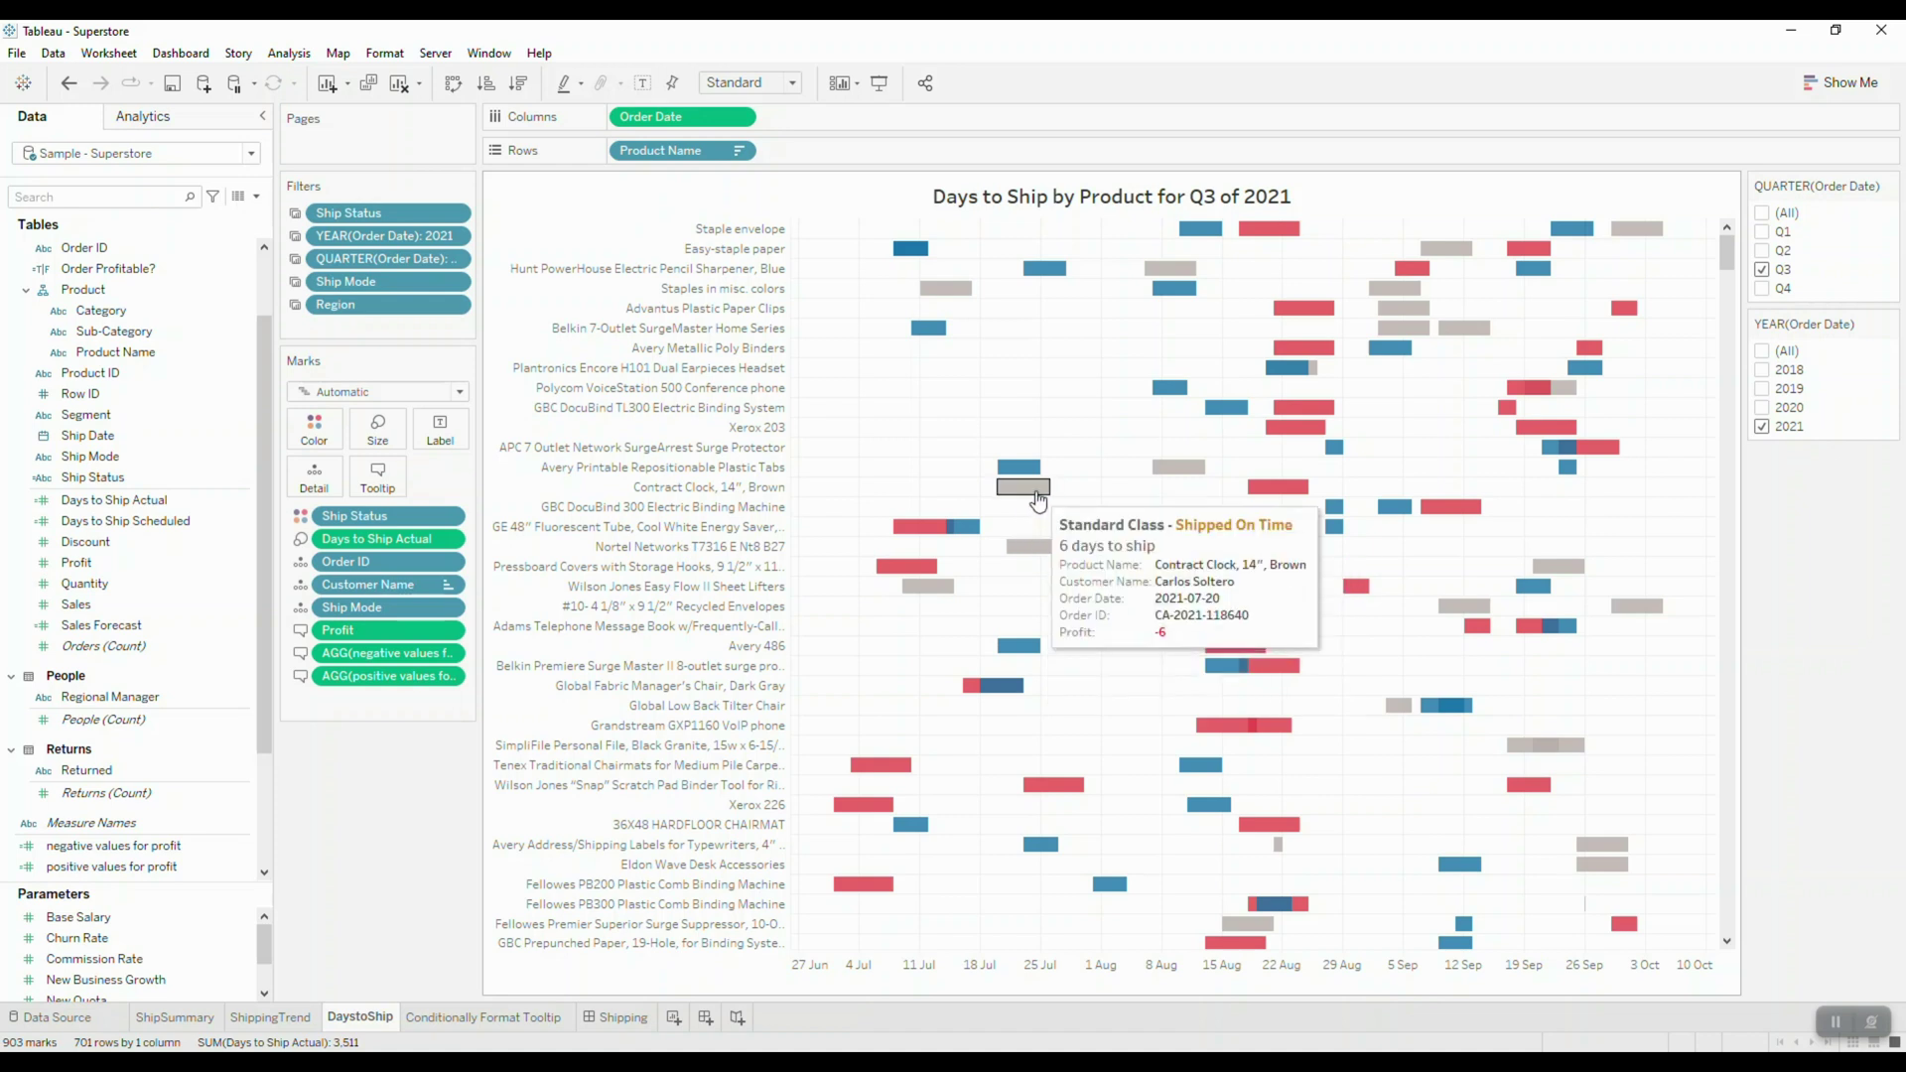